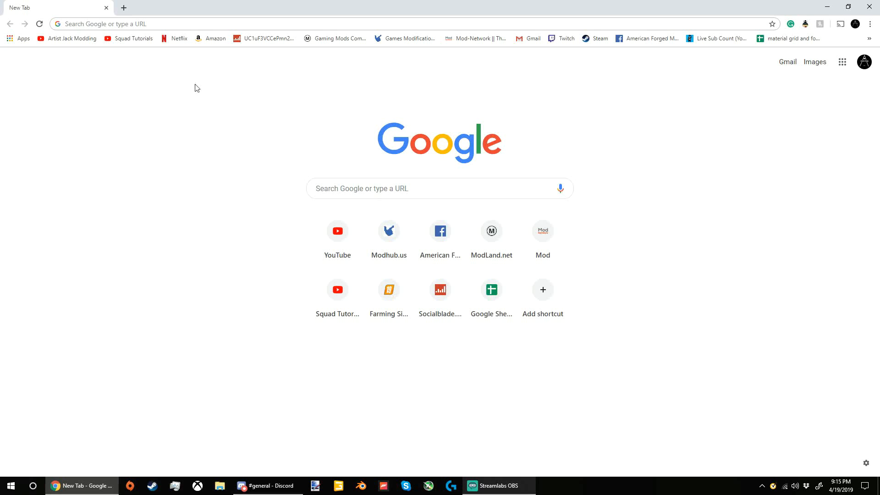
Step: Search Google for "Giants Editor 8.10" and open the GIANTS Editor downloads result on the GIANTS Developer Network
{"action": "left_click", "coordinate": [155, 23]}
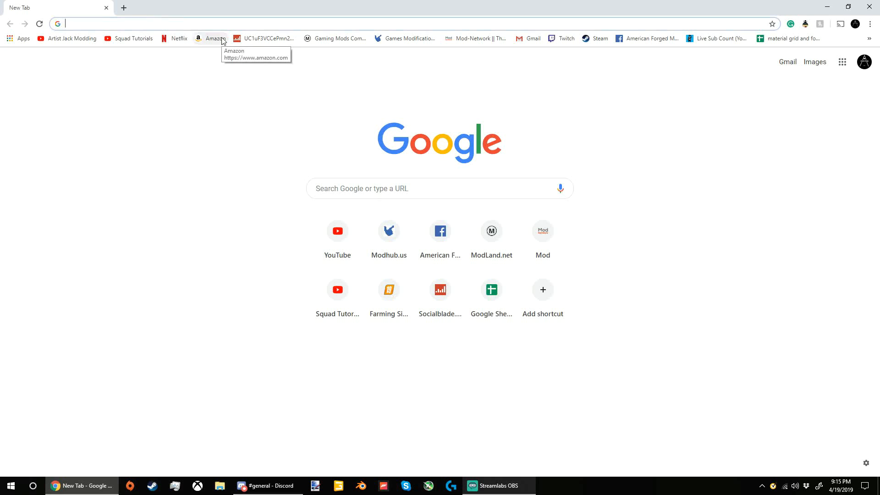
{"action": "type", "text": "Giants Edi"}
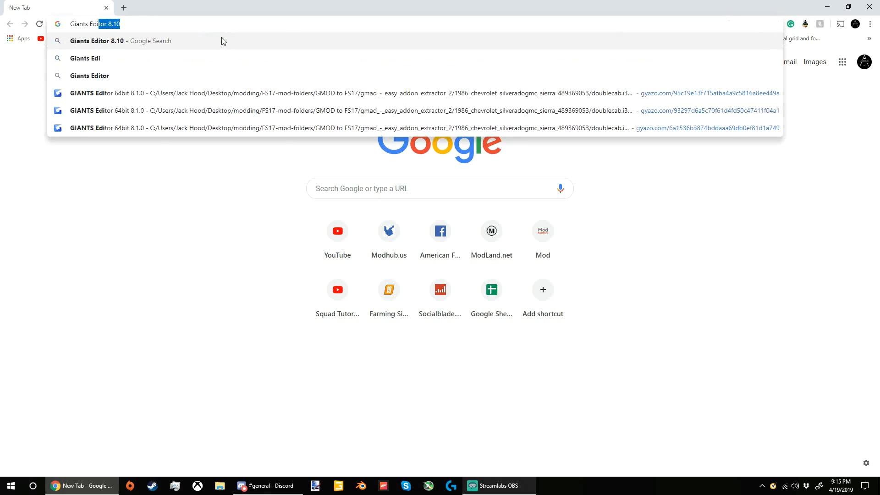
{"action": "type", "text": "tor 8.10"}
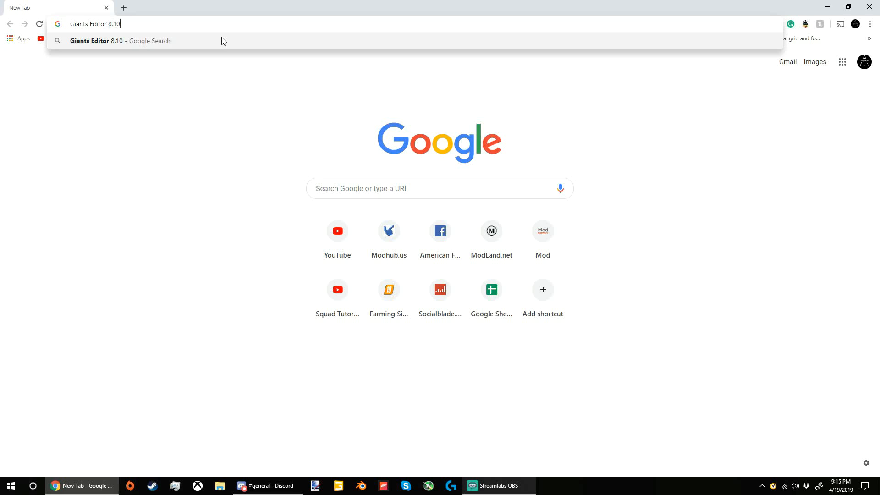
{"action": "key", "text": "Return"}
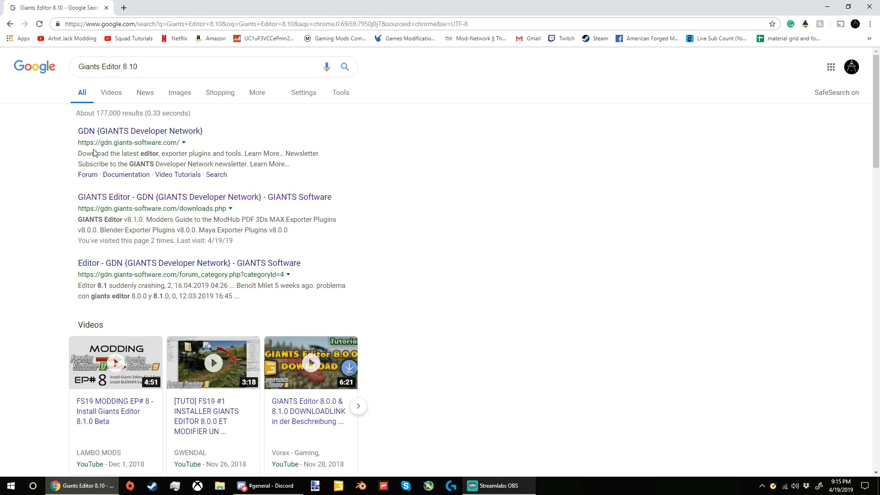
{"action": "left_click_drag", "start_coordinate": [64, 194], "coordinate": [96, 194]}
{"action": "left_click", "coordinate": [65, 194]}
{"action": "left_click", "coordinate": [162, 198]}
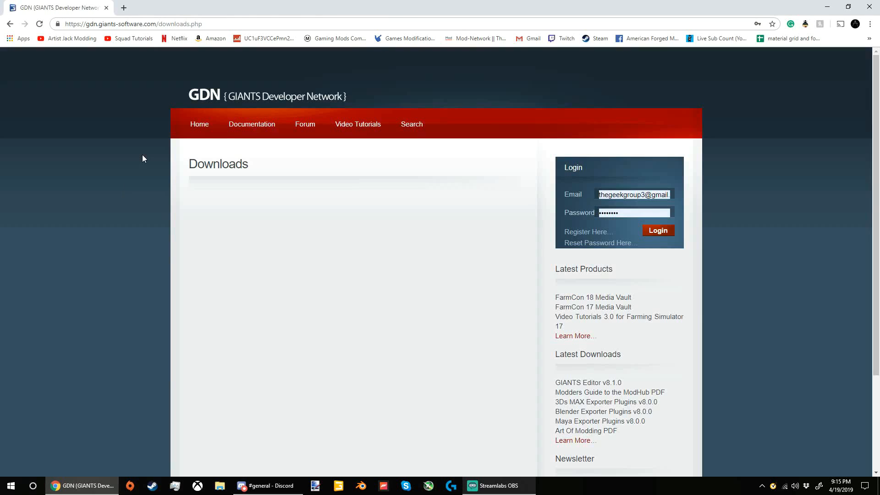
Step: Open the account registration form on the GIANTS Developer Network and review its fields
{"action": "left_click", "coordinate": [583, 233]}
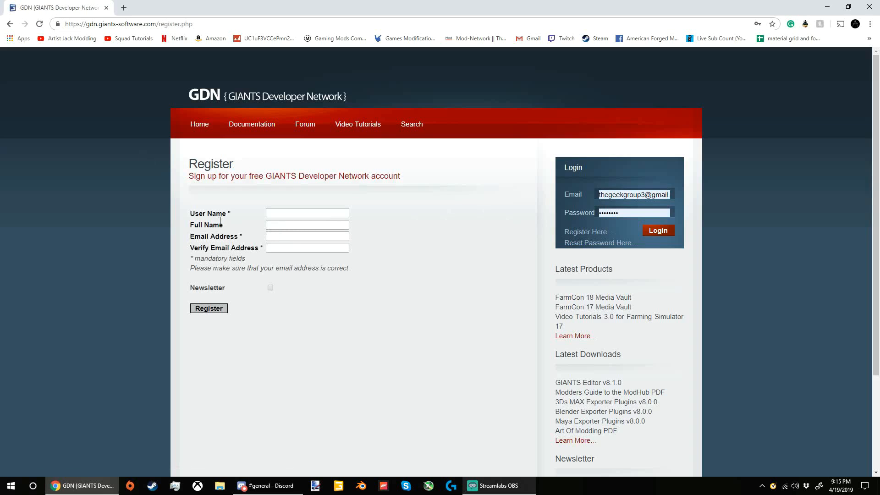
{"action": "left_click_drag", "start_coordinate": [157, 192], "coordinate": [362, 281]}
{"action": "left_click", "coordinate": [361, 281]}
Step: Log in to the GIANTS Developer Network with the saved credentials and download GIANTS Editor v8.1.0 64bit, keeping the flagged file
{"action": "left_click", "coordinate": [665, 230]}
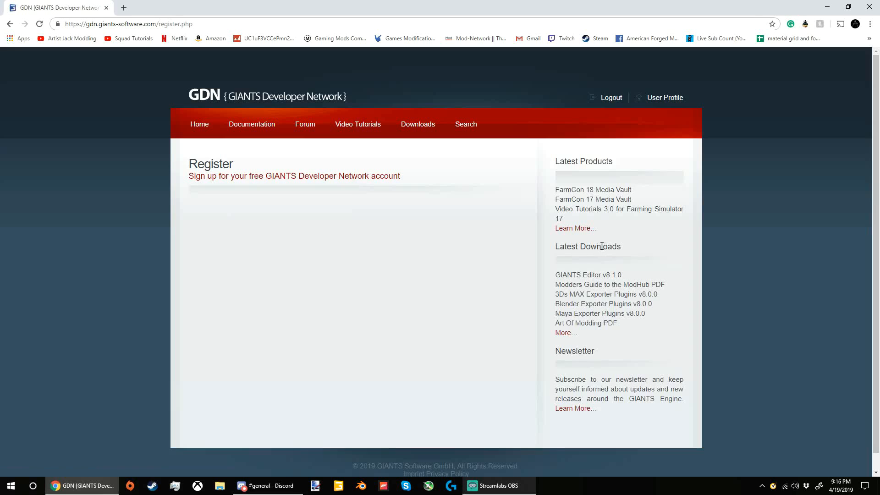
{"action": "left_click", "coordinate": [415, 125]}
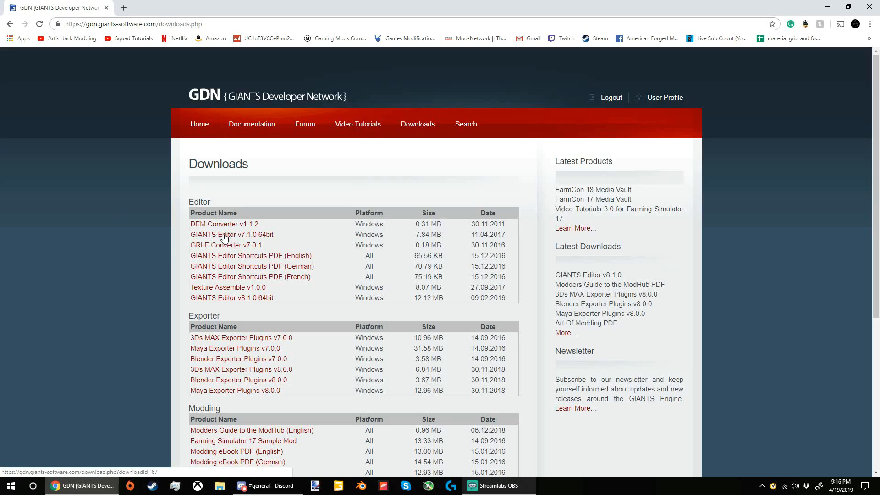
{"action": "left_click", "coordinate": [232, 298]}
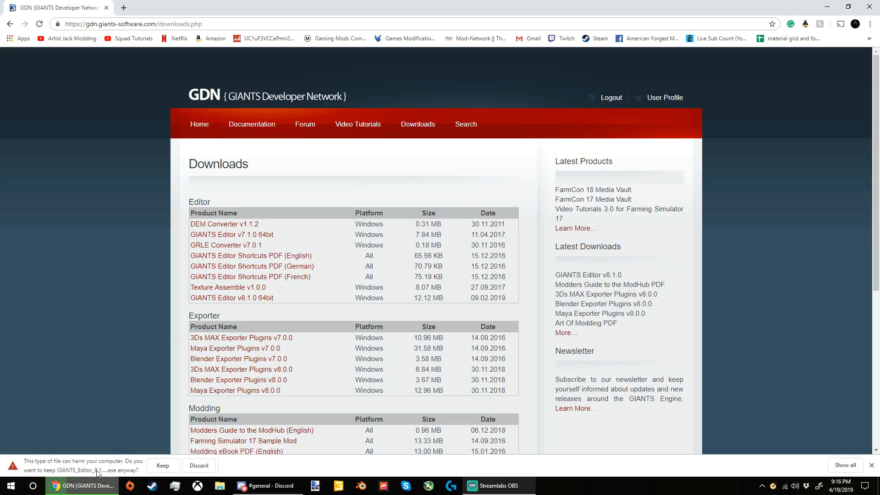
{"action": "left_click", "coordinate": [156, 467]}
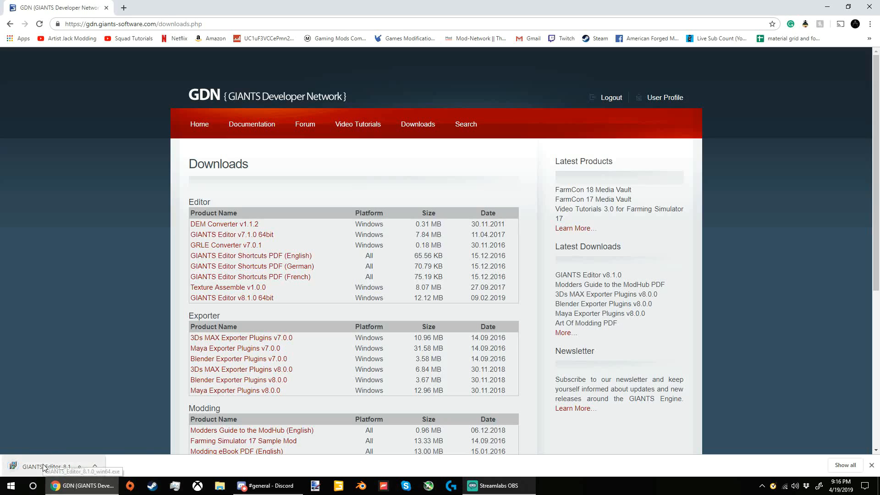
Step: Launch the downloaded GIANTS_Editor_8.1.0_win64.exe installer and decline the User Account Control prompt
{"action": "left_click", "coordinate": [43, 467]}
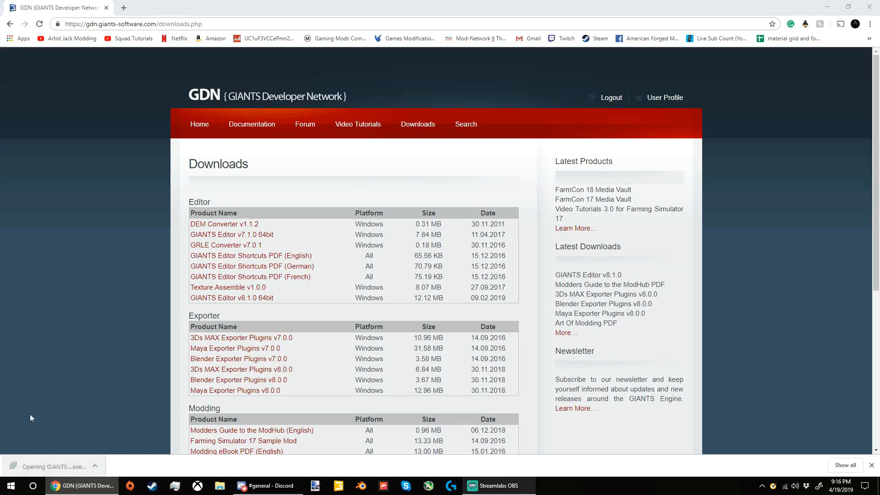
{"action": "scroll", "coordinate": [50, 388], "scroll_direction": "down", "scroll_amount": 4}
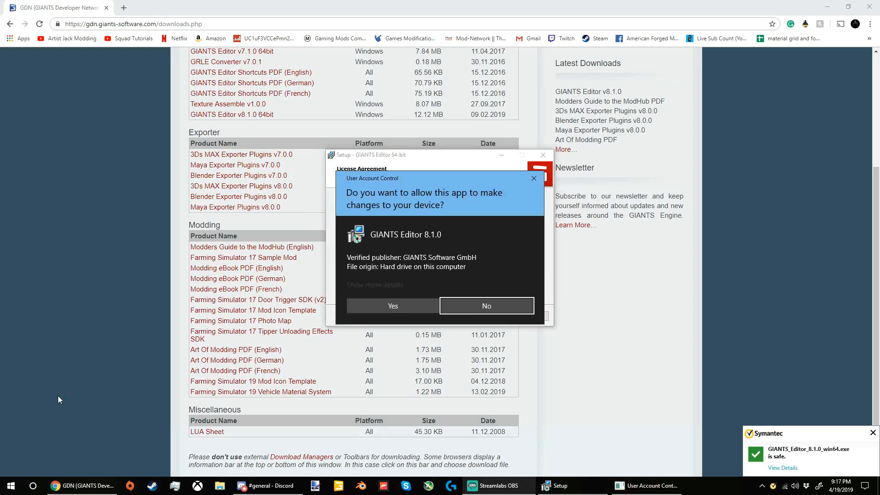
{"action": "left_click", "coordinate": [487, 306]}
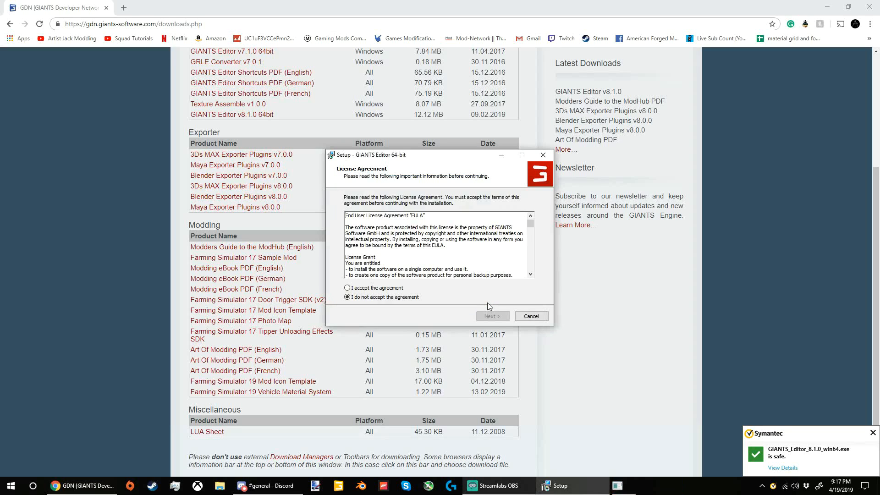
Step: Accept the GIANTS Editor license agreement, look through its text to the end, and continue the setup
{"action": "left_click", "coordinate": [377, 289]}
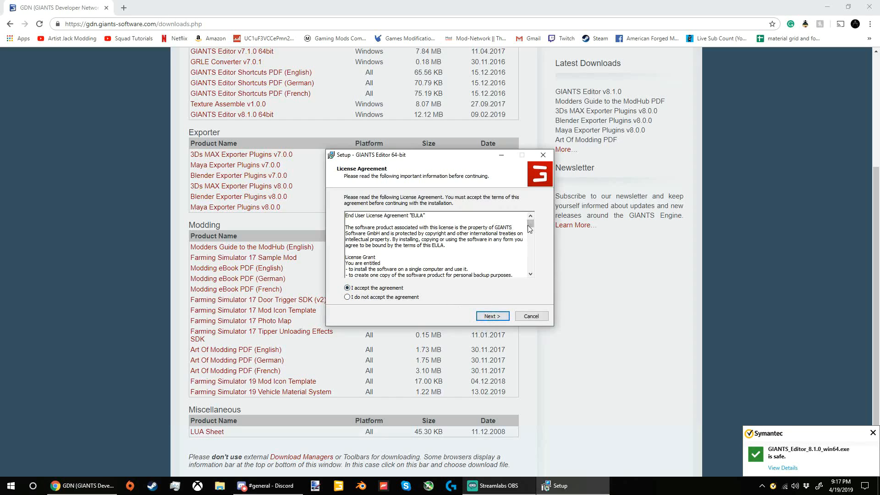
{"action": "scroll", "coordinate": [530, 226], "scroll_direction": "down", "scroll_amount": 5}
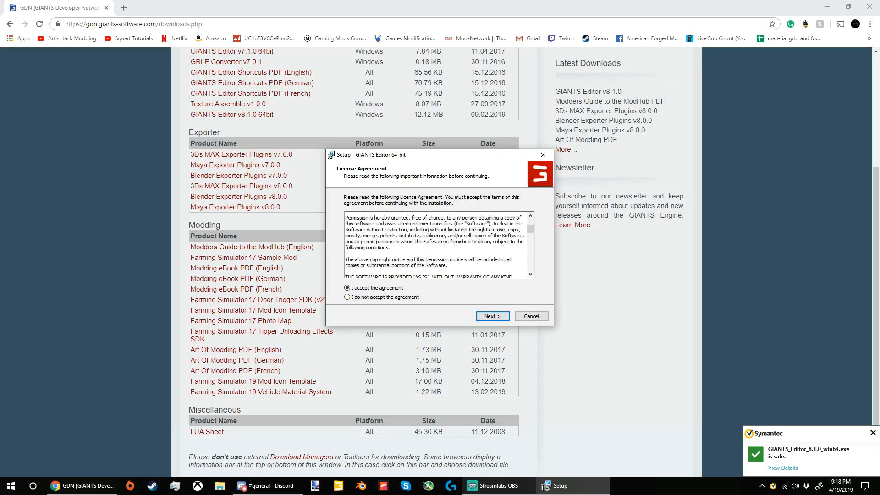
{"action": "scroll", "coordinate": [427, 258], "scroll_direction": "down", "scroll_amount": 10}
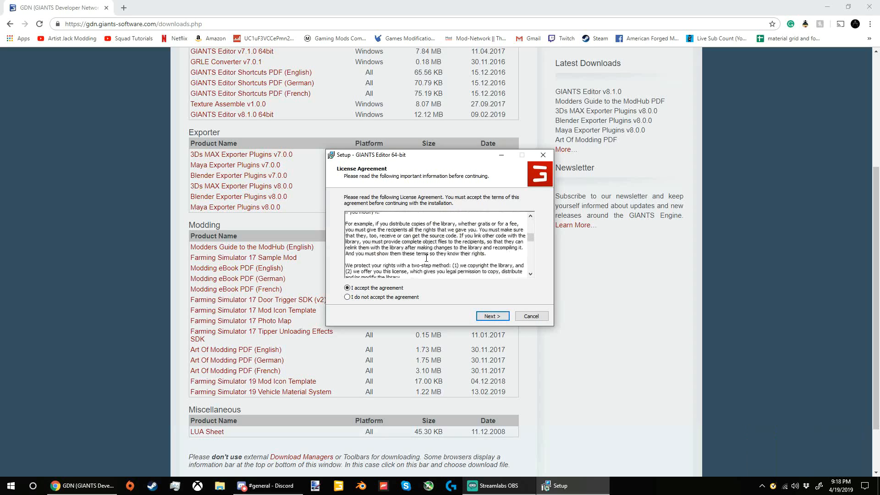
{"action": "scroll", "coordinate": [427, 257], "scroll_direction": "down", "scroll_amount": 10}
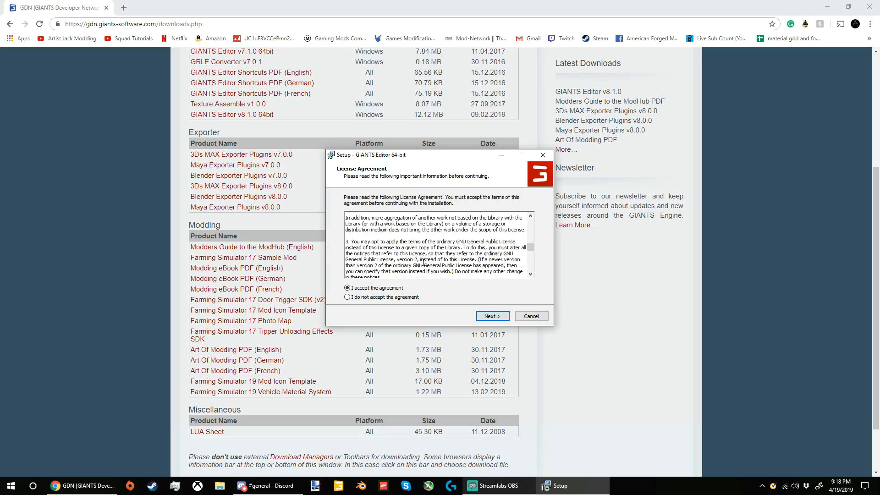
{"action": "scroll", "coordinate": [424, 262], "scroll_direction": "down", "scroll_amount": 10}
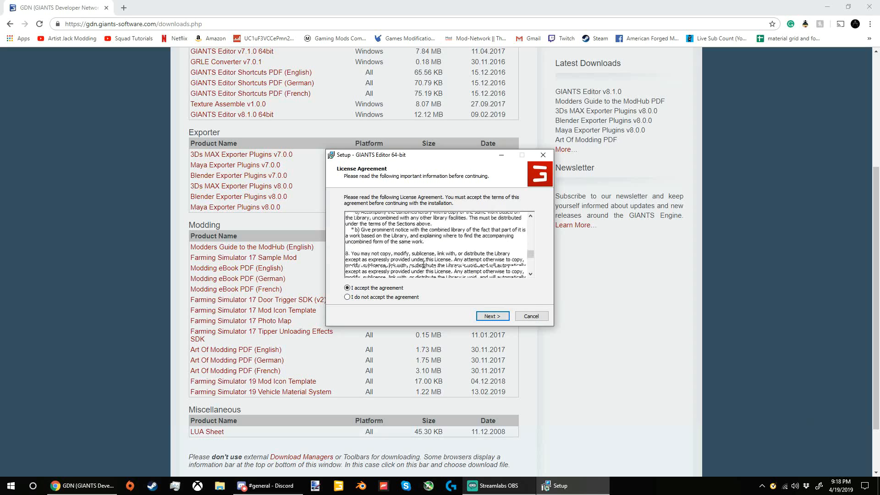
{"action": "scroll", "coordinate": [424, 265], "scroll_direction": "down", "scroll_amount": 10}
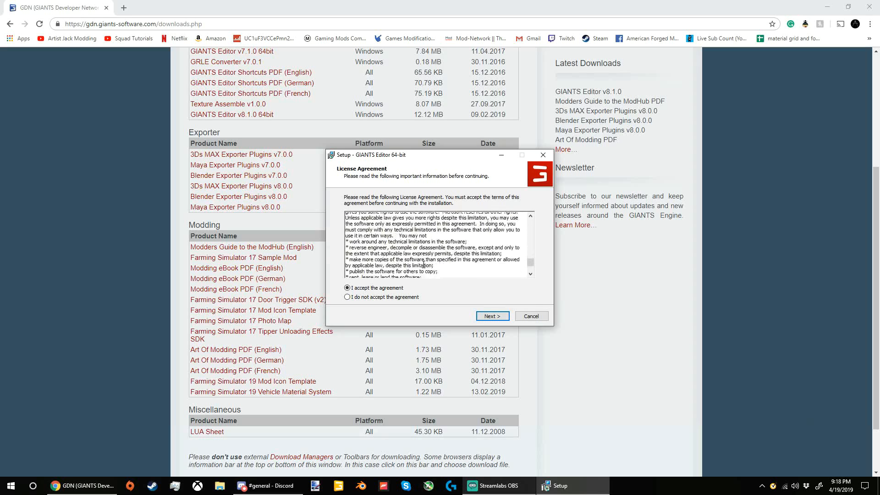
{"action": "scroll", "coordinate": [424, 264], "scroll_direction": "down", "scroll_amount": 8}
{"action": "scroll", "coordinate": [533, 239], "scroll_direction": "down", "scroll_amount": 2}
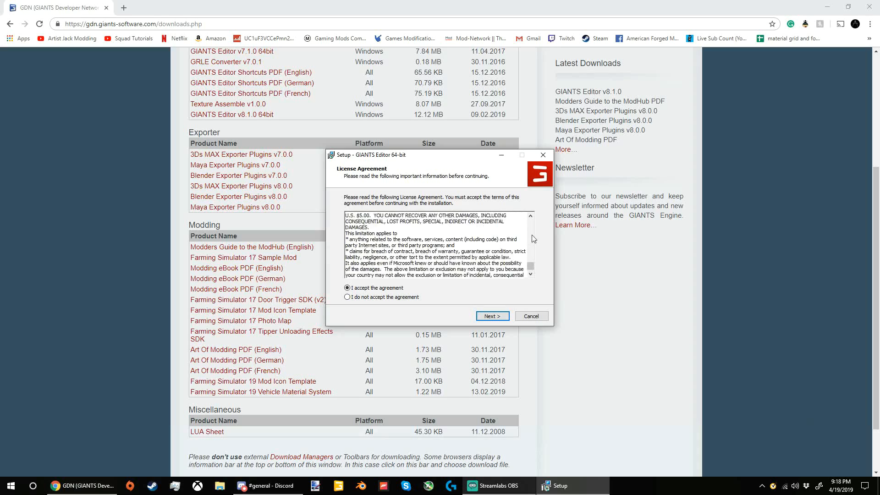
{"action": "scroll", "coordinate": [533, 238], "scroll_direction": "down", "scroll_amount": 1}
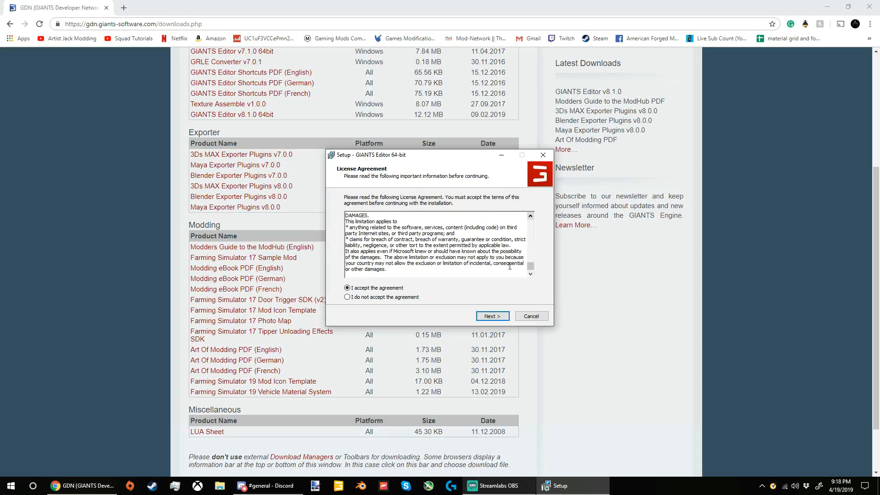
{"action": "left_click", "coordinate": [492, 316]}
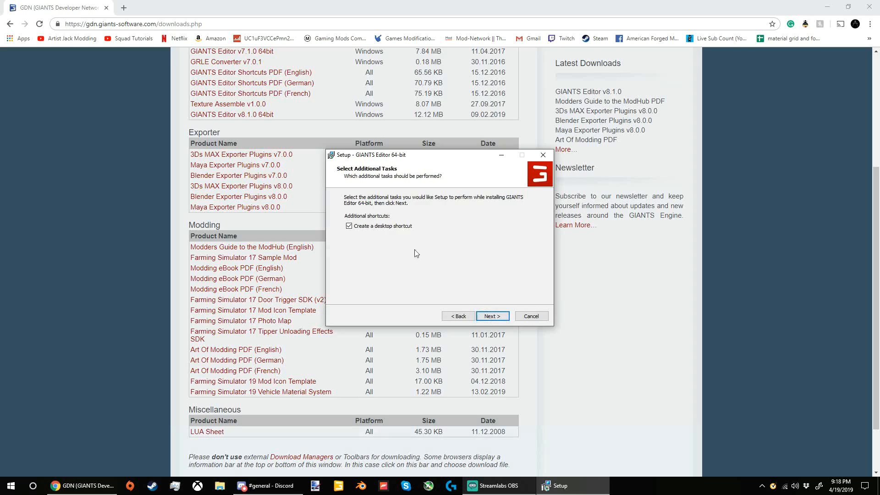
Step: Install GIANTS Editor with a desktop shortcut and finish setup with viewing readme.txt and running the application enabled
{"action": "left_click", "coordinate": [352, 227]}
{"action": "left_click", "coordinate": [361, 227]}
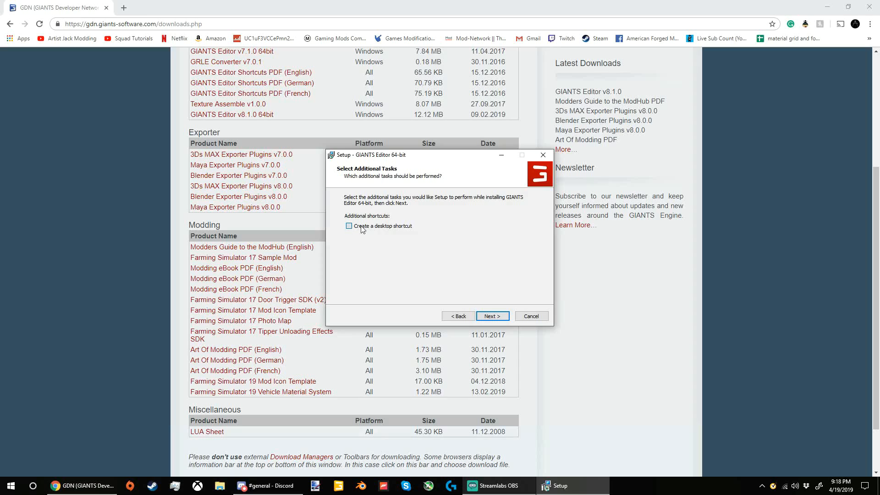
{"action": "left_click", "coordinate": [494, 317]}
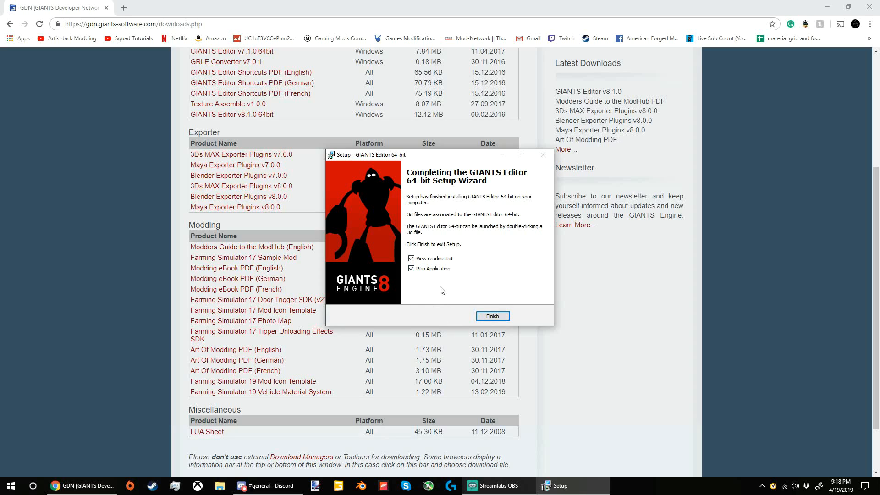
{"action": "left_click", "coordinate": [500, 318]}
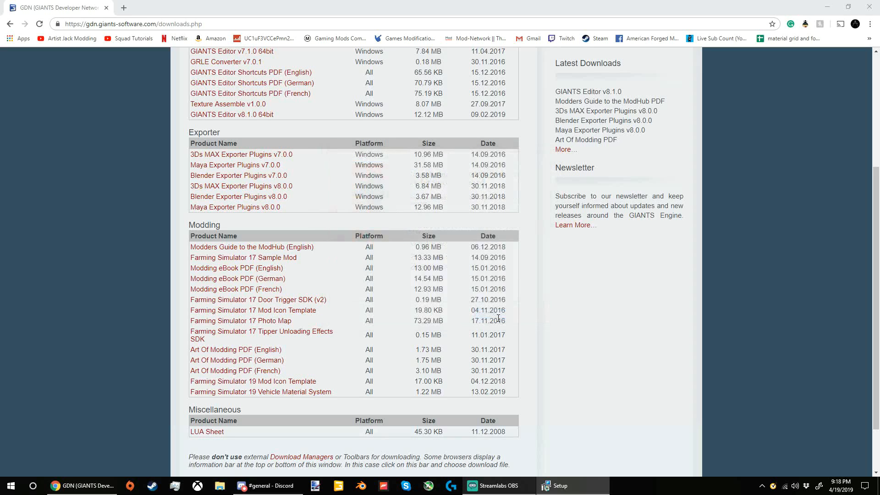
Step: Maximize readme.txt, review the GIANTS Editor changelog, and close it
{"action": "scroll", "coordinate": [595, 105], "scroll_direction": "up", "scroll_amount": 4}
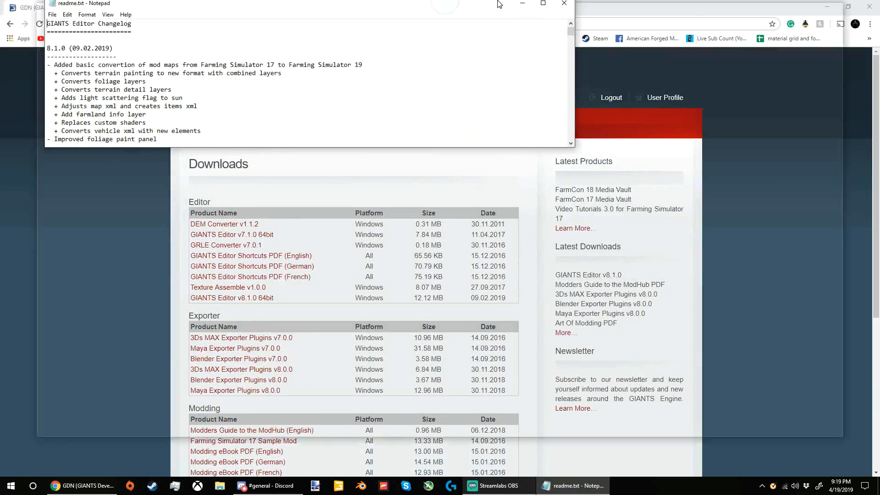
{"action": "double_click", "coordinate": [499, 4]}
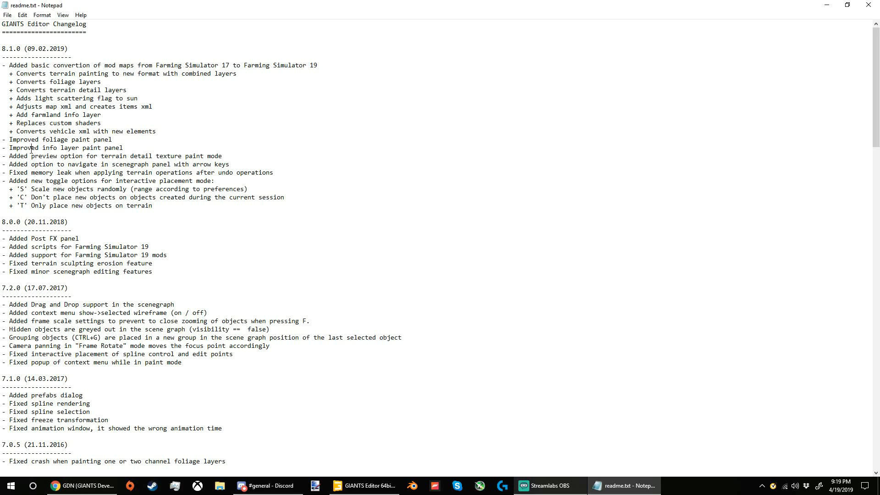
{"action": "left_click", "coordinate": [868, 5]}
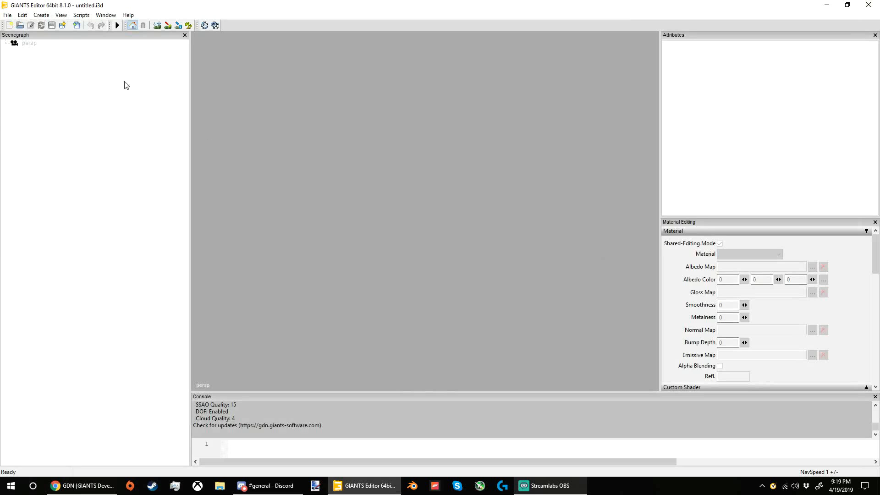
{"action": "left_click", "coordinate": [7, 15]}
{"action": "left_click", "coordinate": [28, 78]}
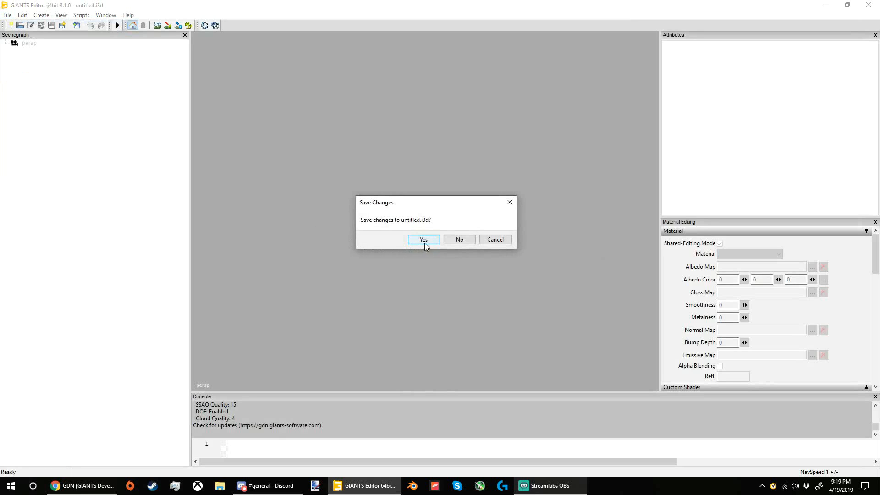
{"action": "left_click", "coordinate": [457, 241]}
{"action": "scroll", "coordinate": [52, 141], "scroll_direction": "up", "scroll_amount": 7}
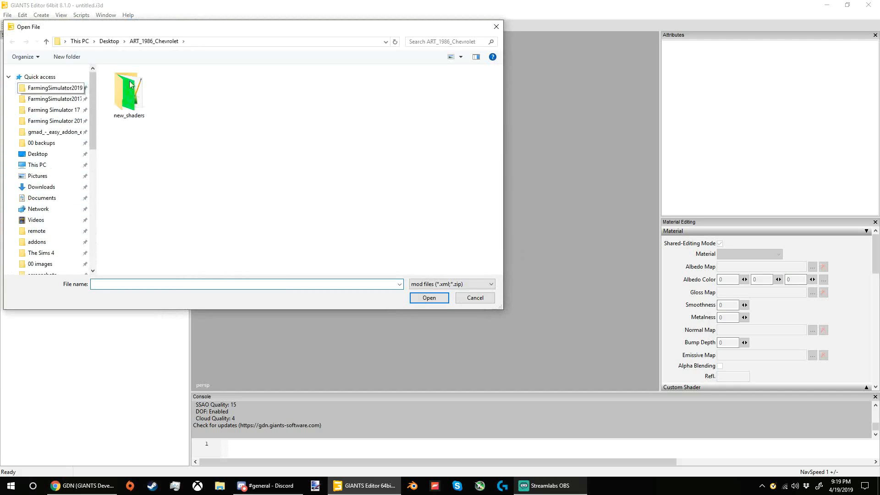
{"action": "left_click", "coordinate": [69, 90]}
{"action": "left_click", "coordinate": [123, 103]}
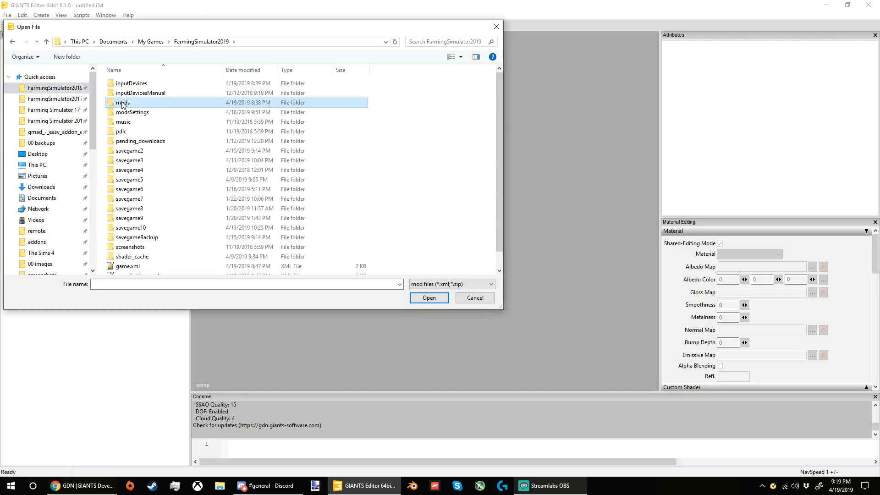
{"action": "left_click", "coordinate": [123, 104]}
{"action": "left_click", "coordinate": [397, 111]}
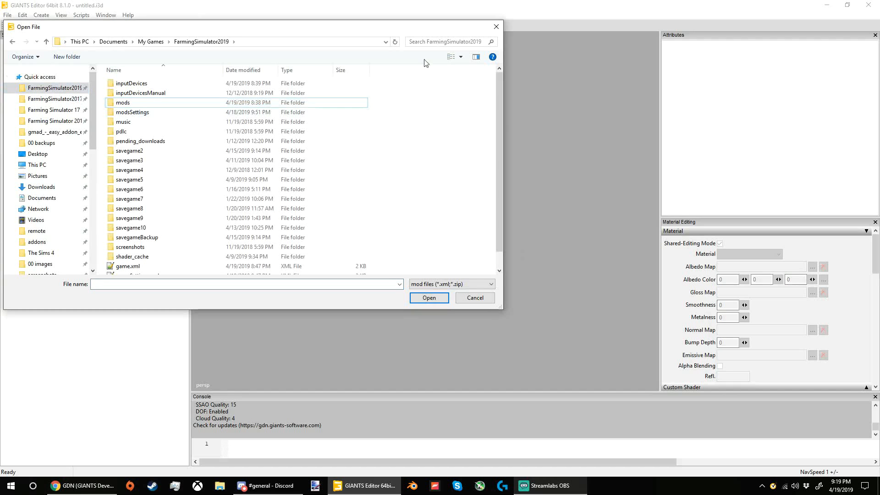
{"action": "left_click", "coordinate": [495, 27]}
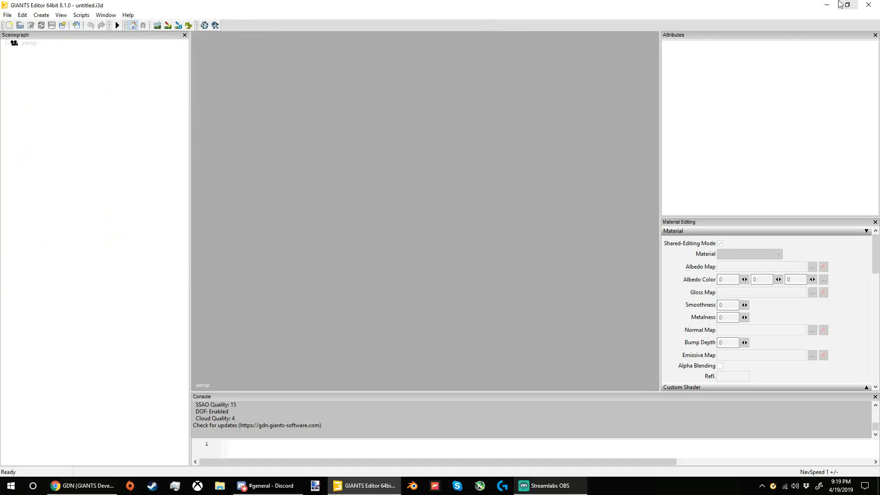
Step: Minimize the open windows to reach the desktop and open File Explorer
{"action": "key", "text": "alt+Tab"}
{"action": "left_click", "coordinate": [827, 6]}
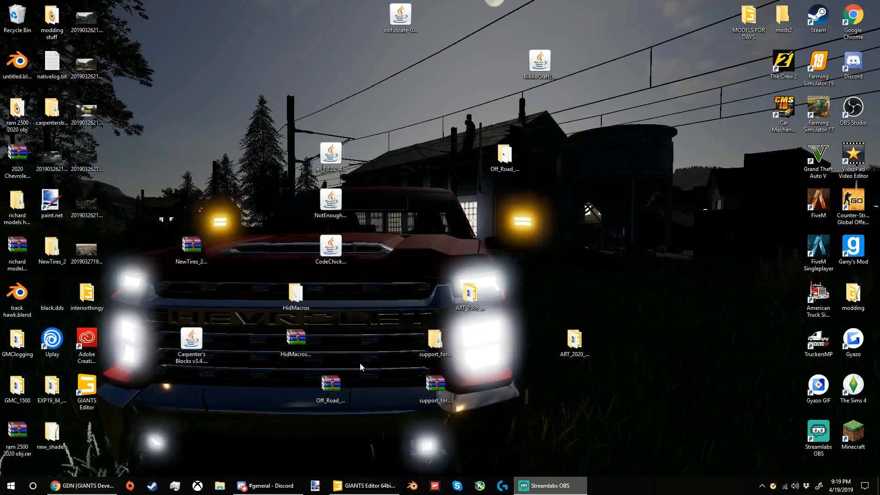
{"action": "left_click", "coordinate": [220, 486]}
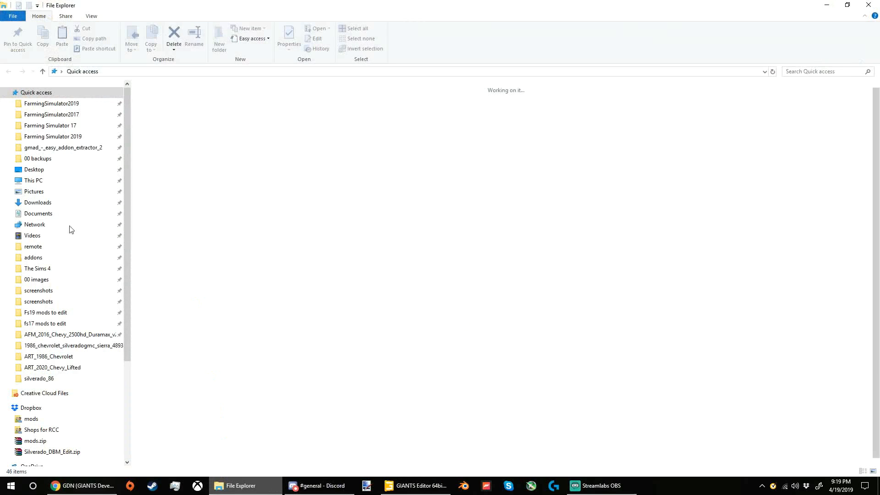
Step: Open the Fs19 mods to edit folder and look over how its mods are sorted into Chevy, Dodge, Ford, trailers, maps and other
{"action": "scroll", "coordinate": [54, 263], "scroll_direction": "down", "scroll_amount": 1}
{"action": "scroll", "coordinate": [54, 263], "scroll_direction": "up", "scroll_amount": 1}
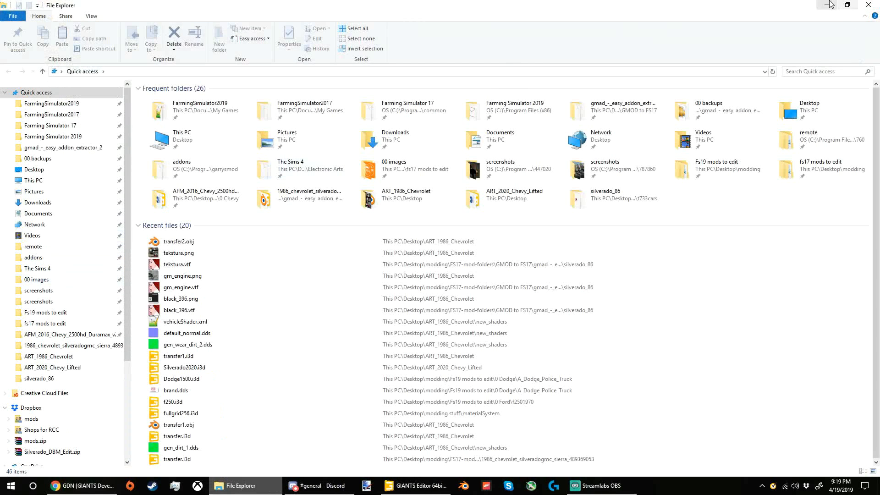
{"action": "left_click", "coordinate": [58, 312]}
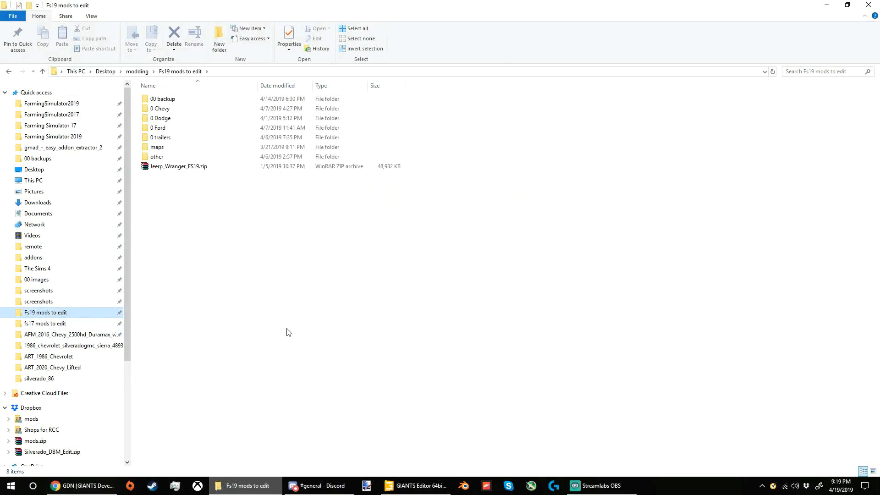
{"action": "left_click_drag", "start_coordinate": [280, 308], "coordinate": [255, 234]}
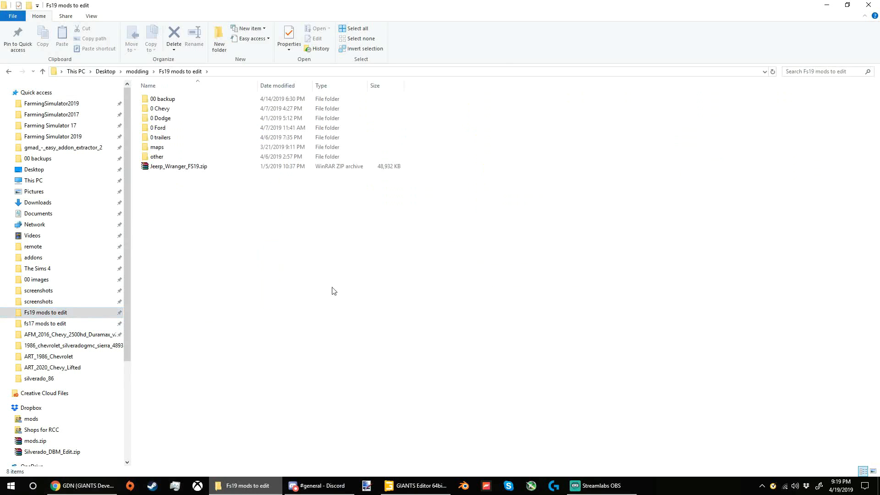
{"action": "left_click_drag", "start_coordinate": [332, 288], "coordinate": [181, 101]}
{"action": "left_click", "coordinate": [249, 255]}
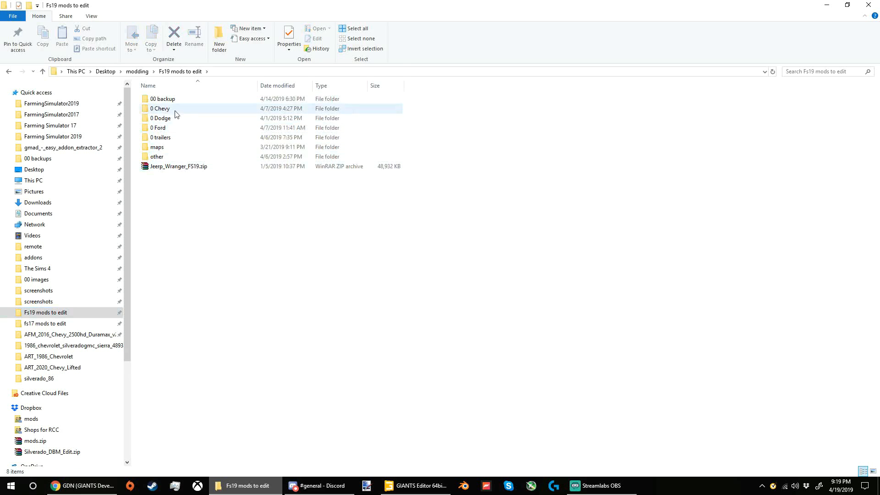
{"action": "left_click_drag", "start_coordinate": [437, 156], "coordinate": [365, 106]}
{"action": "left_click", "coordinate": [344, 108]}
{"action": "left_click", "coordinate": [346, 121]}
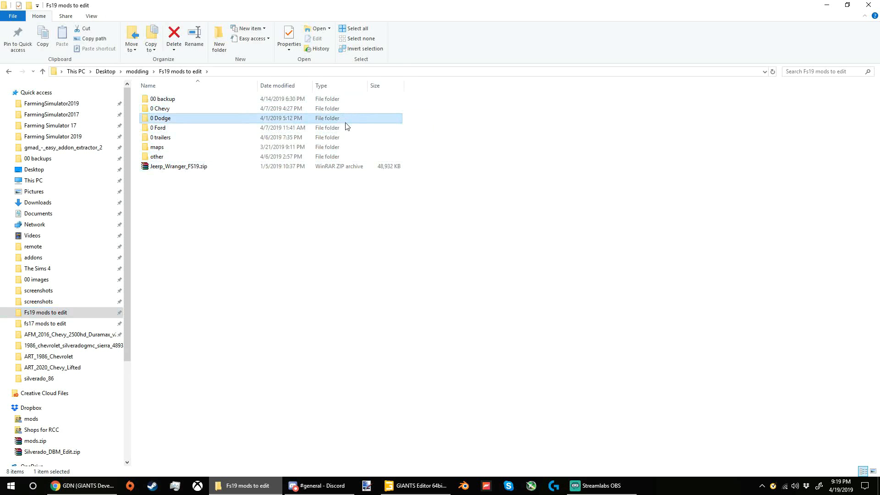
{"action": "left_click", "coordinate": [345, 129]}
{"action": "left_click", "coordinate": [346, 140]}
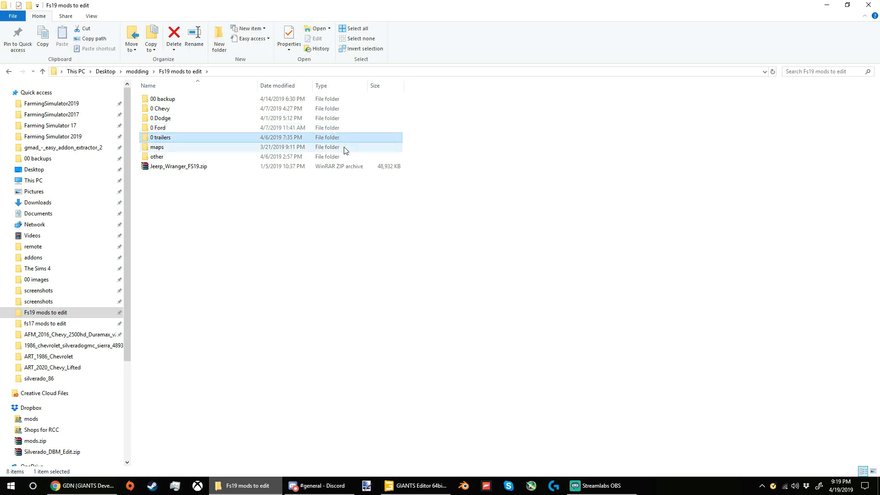
{"action": "left_click", "coordinate": [346, 146]}
{"action": "left_click", "coordinate": [346, 156]}
Step: Look over the mod folders inside the other folder and return to Fs19 mods to edit
{"action": "double_click", "coordinate": [345, 157]}
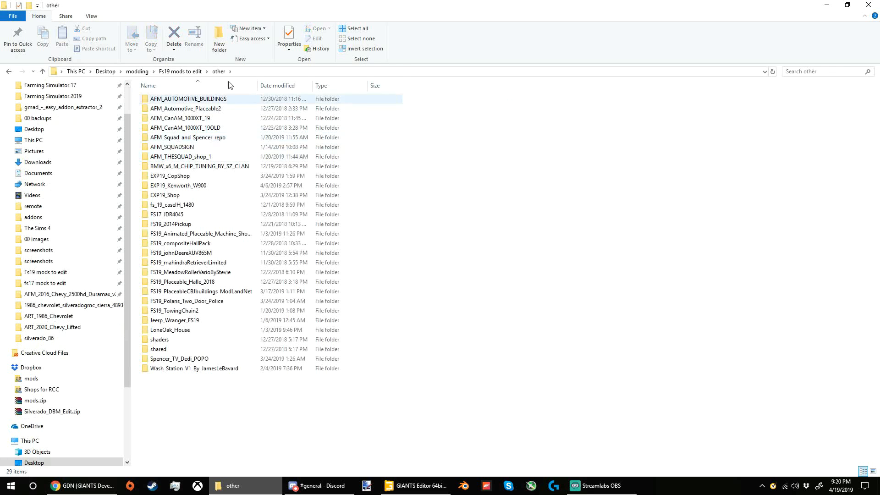
{"action": "left_click_drag", "start_coordinate": [347, 415], "coordinate": [243, 98]}
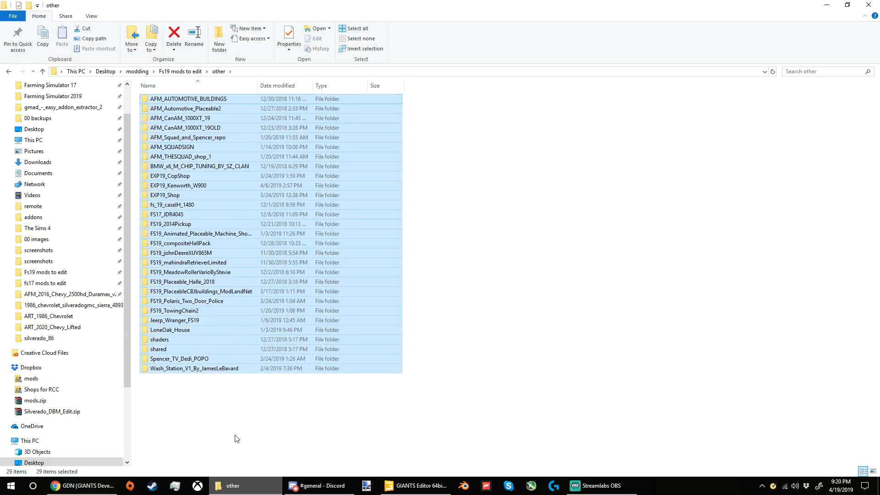
{"action": "left_click", "coordinate": [235, 438]}
{"action": "left_click", "coordinate": [181, 71]}
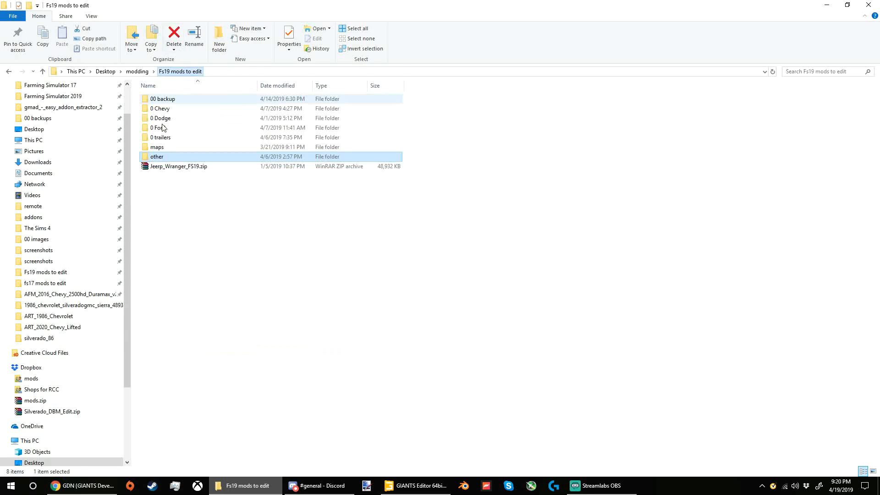
Step: Open the 00 backup folder and delete the loose files Store_OR.dds and Store.dds
{"action": "double_click", "coordinate": [161, 98]}
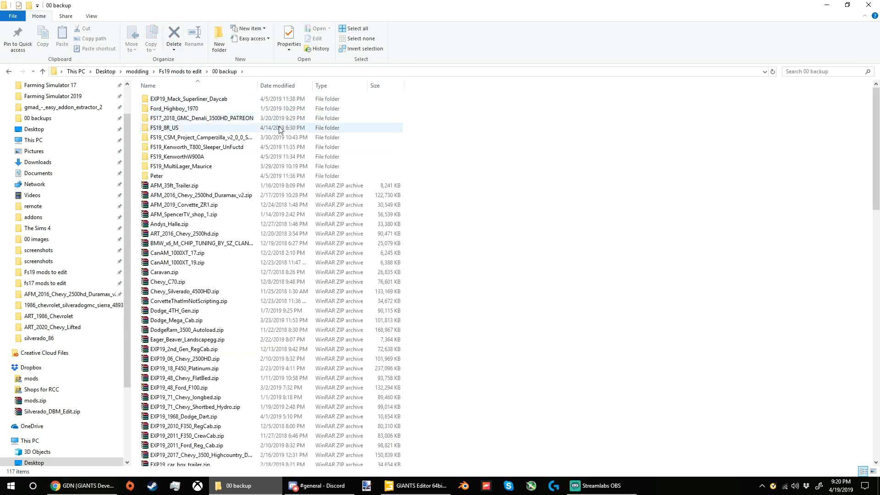
{"action": "scroll", "coordinate": [287, 136], "scroll_direction": "down", "scroll_amount": 20}
{"action": "scroll", "coordinate": [232, 249], "scroll_direction": "up", "scroll_amount": 10}
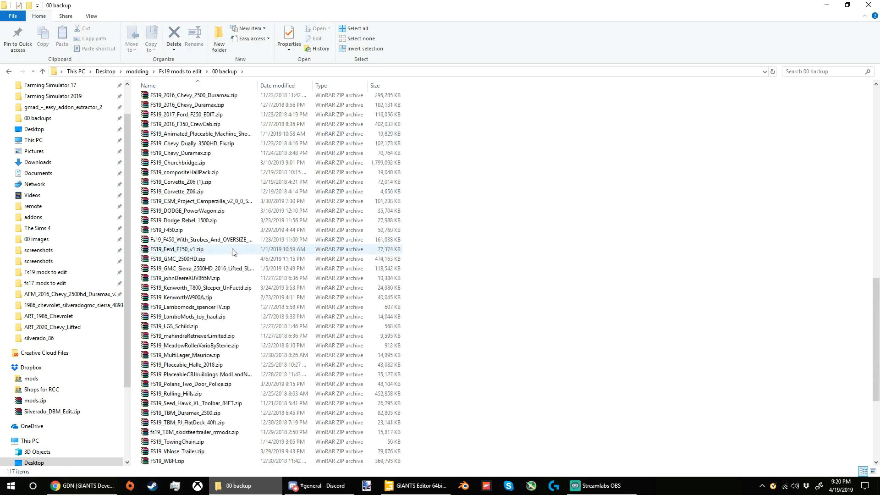
{"action": "scroll", "coordinate": [232, 250], "scroll_direction": "down", "scroll_amount": 10}
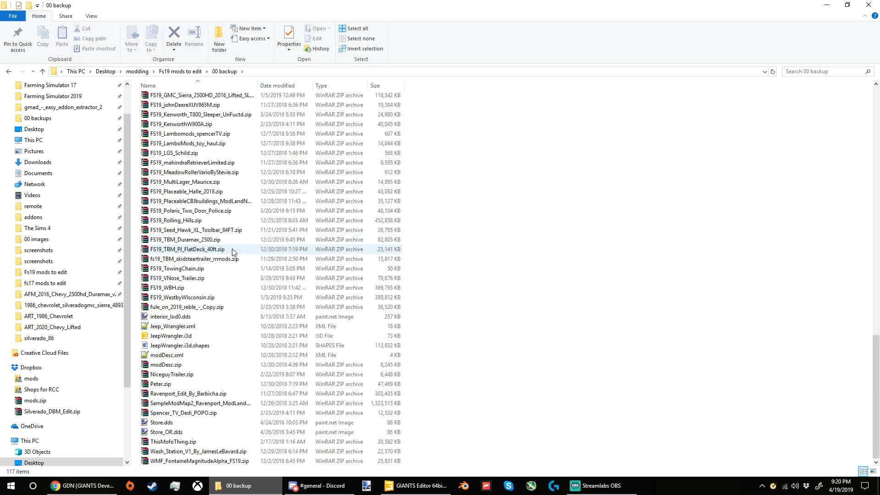
{"action": "left_click", "coordinate": [383, 433]}
{"action": "key", "text": "Delete"}
{"action": "left_click", "coordinate": [361, 433]}
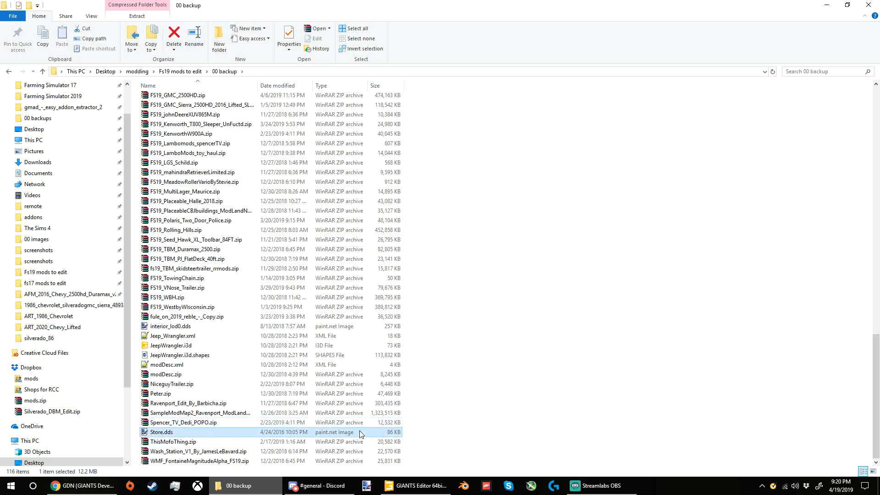
{"action": "key", "text": "Delete"}
Step: Delete Jeep_Wrangler.xml, JeepWrangler.i3d, JeepWrangler.i3d.shapes, modDesc.xml and interior_lod0.dds from the 00 backup folder
{"action": "left_click_drag", "start_coordinate": [411, 369], "coordinate": [392, 341]}
{"action": "key", "text": "Delete"}
{"action": "left_click", "coordinate": [390, 376]}
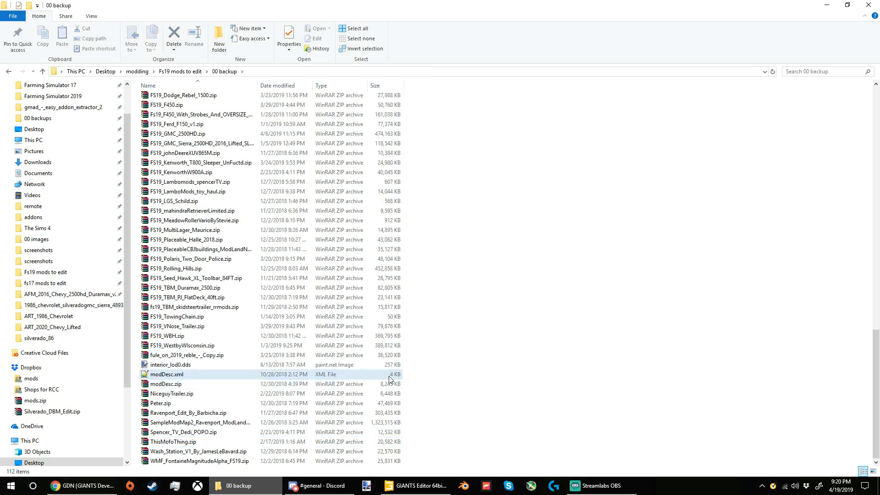
{"action": "key", "text": "Delete"}
{"action": "left_click", "coordinate": [347, 377]}
{"action": "key", "text": "Delete"}
Step: Open the mods folder inside FarmingSimulator2019 and sort it by date modified, returning it to name order
{"action": "scroll", "coordinate": [222, 298], "scroll_direction": "up", "scroll_amount": 9}
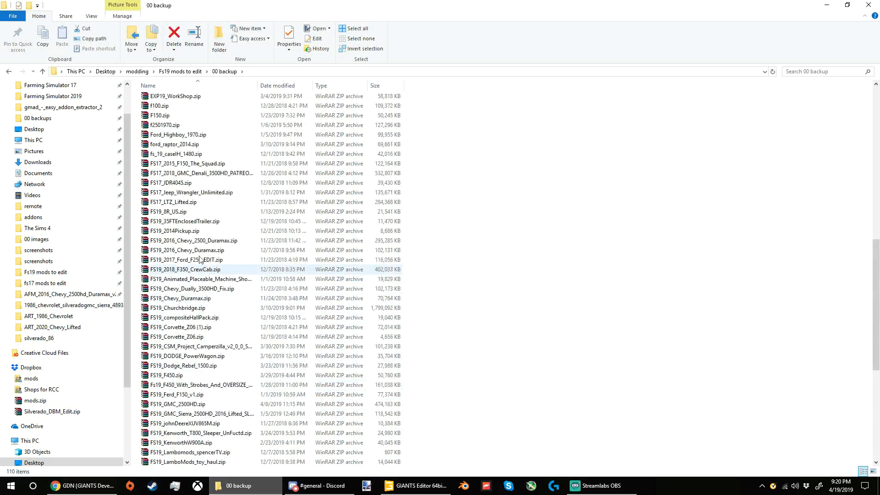
{"action": "scroll", "coordinate": [199, 259], "scroll_direction": "up", "scroll_amount": 13}
{"action": "scroll", "coordinate": [194, 174], "scroll_direction": "down", "scroll_amount": 18}
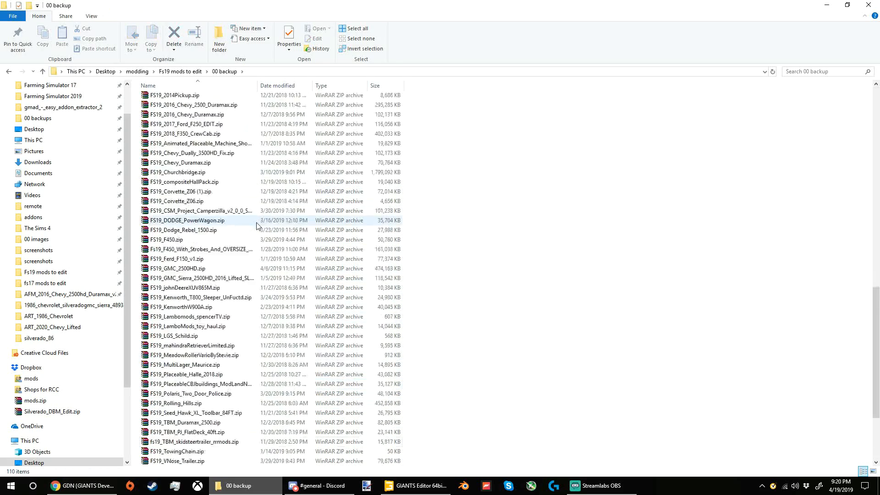
{"action": "scroll", "coordinate": [256, 225], "scroll_direction": "up", "scroll_amount": 15}
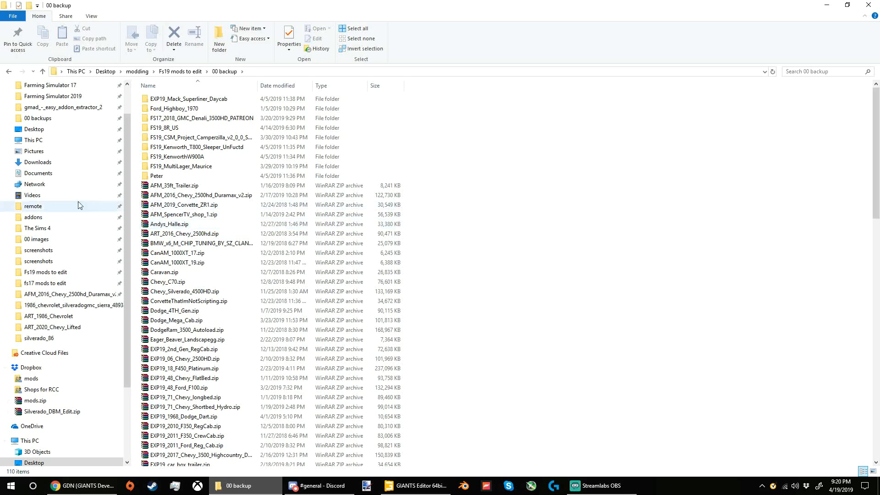
{"action": "scroll", "coordinate": [79, 203], "scroll_direction": "up", "scroll_amount": 2}
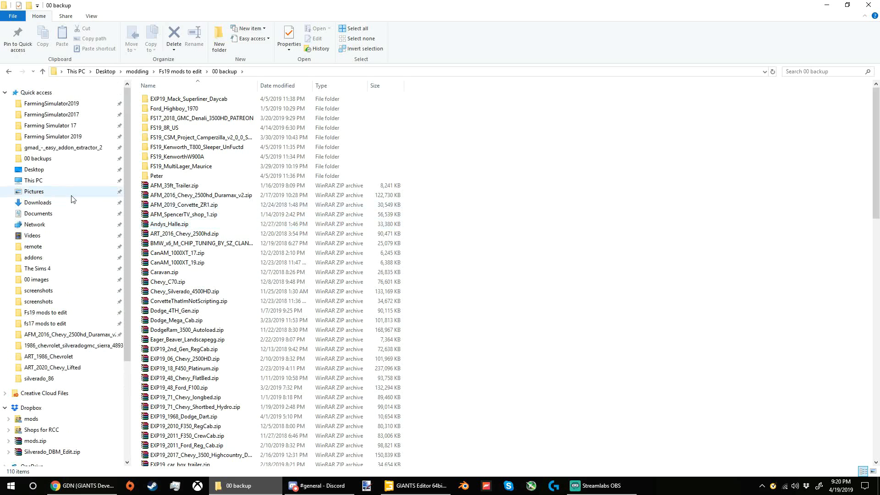
{"action": "left_click", "coordinate": [83, 103]}
{"action": "double_click", "coordinate": [152, 119]}
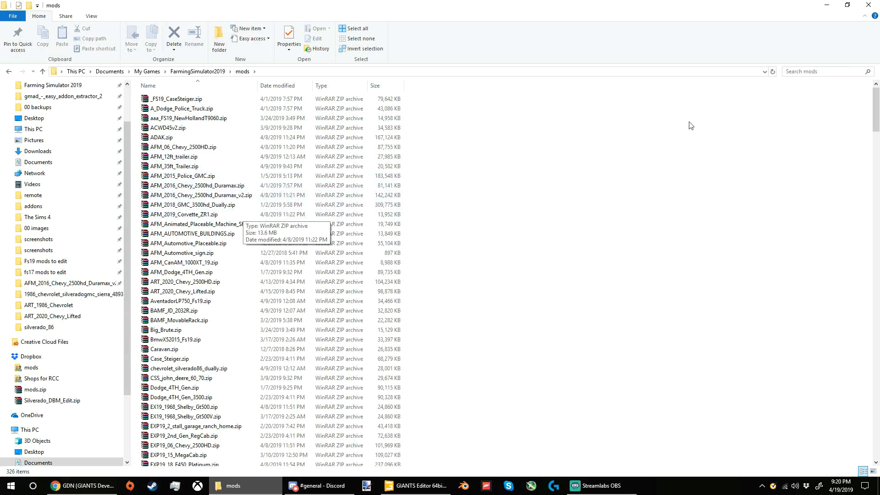
{"action": "left_click", "coordinate": [278, 86]}
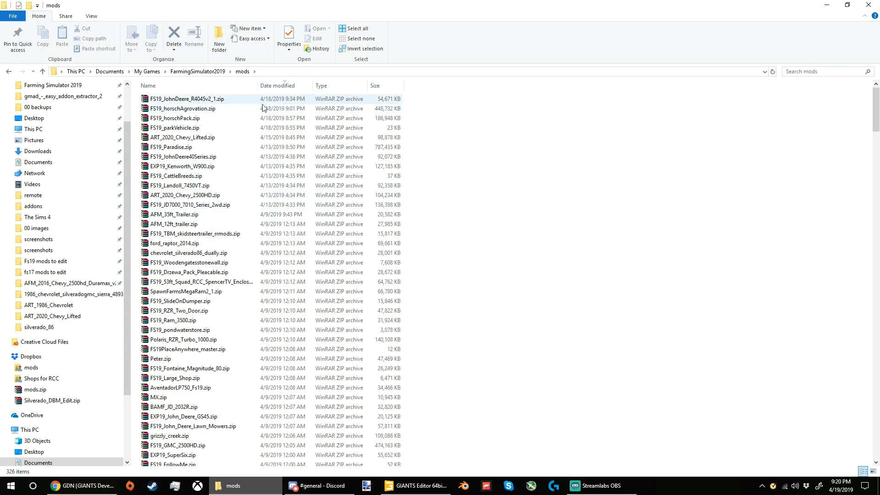
{"action": "left_click", "coordinate": [212, 86]}
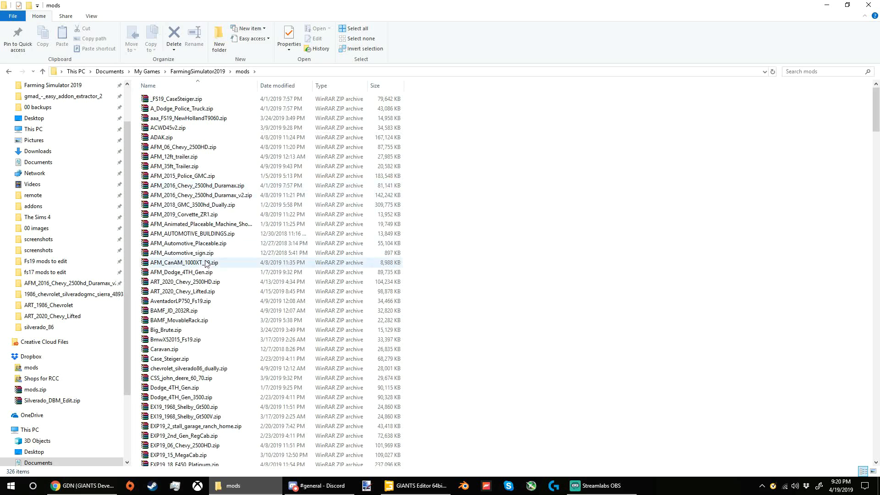
Step: Copy ART_2020_Chevy_2500HD.zip from the mods folder into the 00 backup folder of Fs19 mods to edit
{"action": "left_click", "coordinate": [178, 283]}
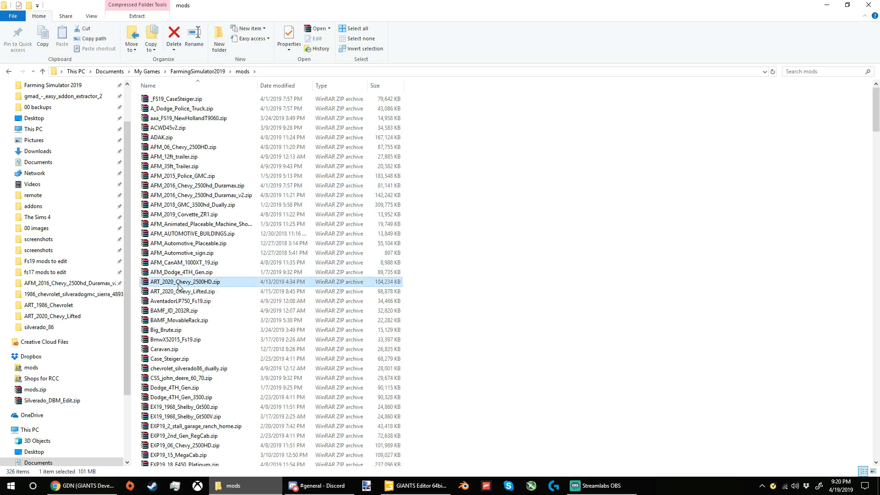
{"action": "key", "text": "ctrl+c"}
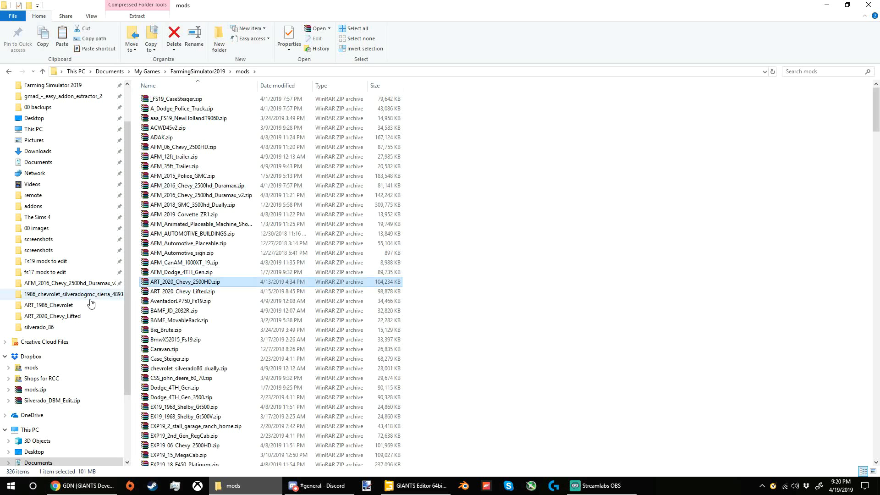
{"action": "left_click", "coordinate": [63, 261]}
{"action": "double_click", "coordinate": [161, 99]}
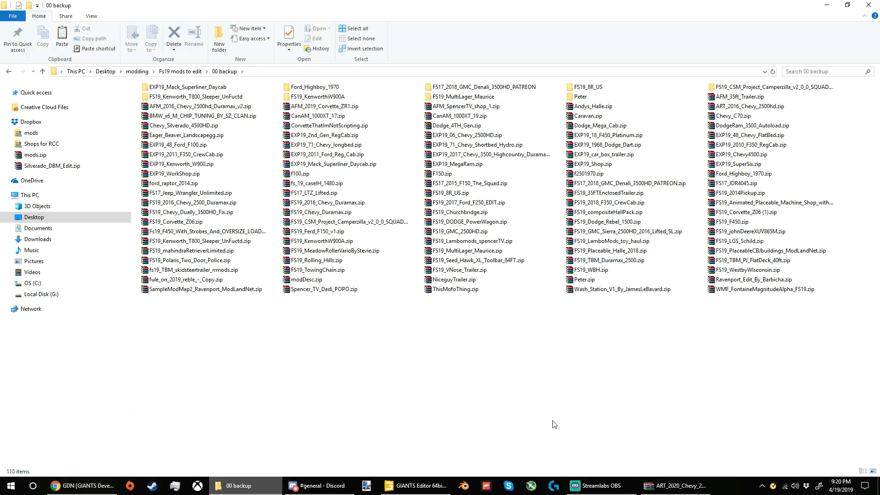
{"action": "key", "text": "ctrl+v"}
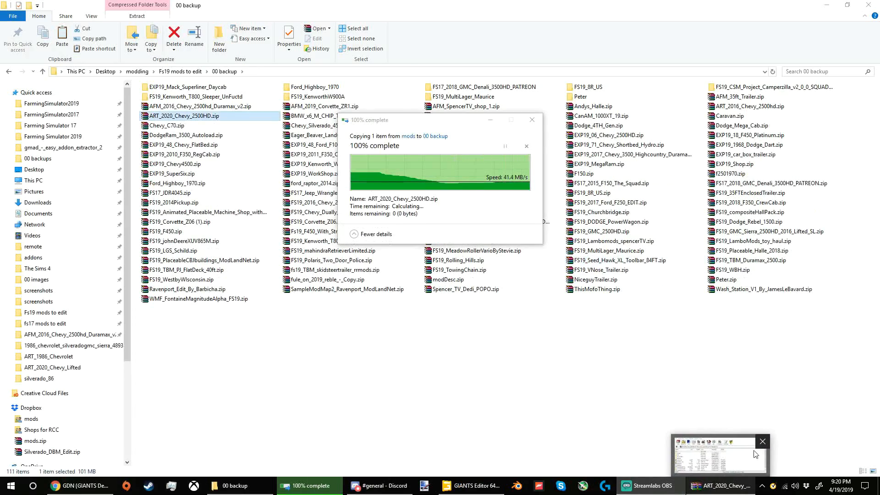
Step: Close the WinRAR window of ART_2020_Chevy_2500HD.zip and show the 00 backup folder as a detailed list
{"action": "left_click", "coordinate": [711, 488]}
{"action": "left_click", "coordinate": [616, 200]}
{"action": "left_click", "coordinate": [768, 144]}
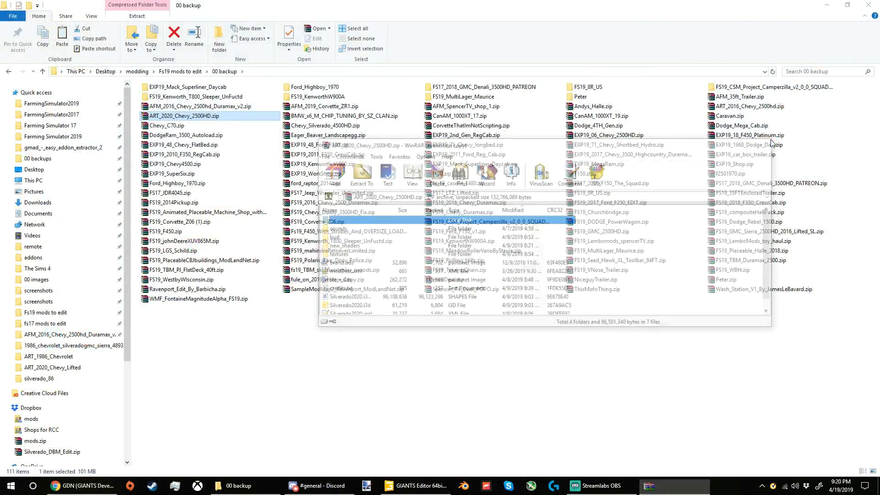
{"action": "scroll", "coordinate": [620, 348], "scroll_direction": "down", "scroll_amount": 2, "text": "ctrl"}
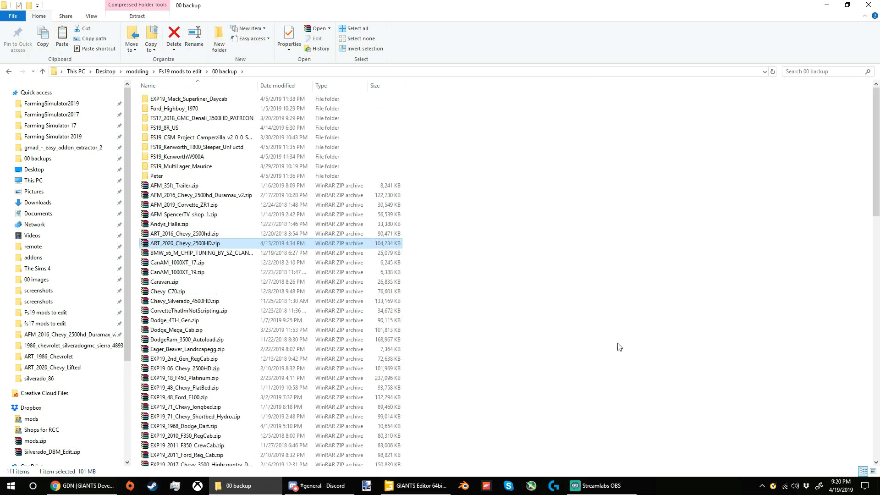
{"action": "left_click", "coordinate": [534, 384]}
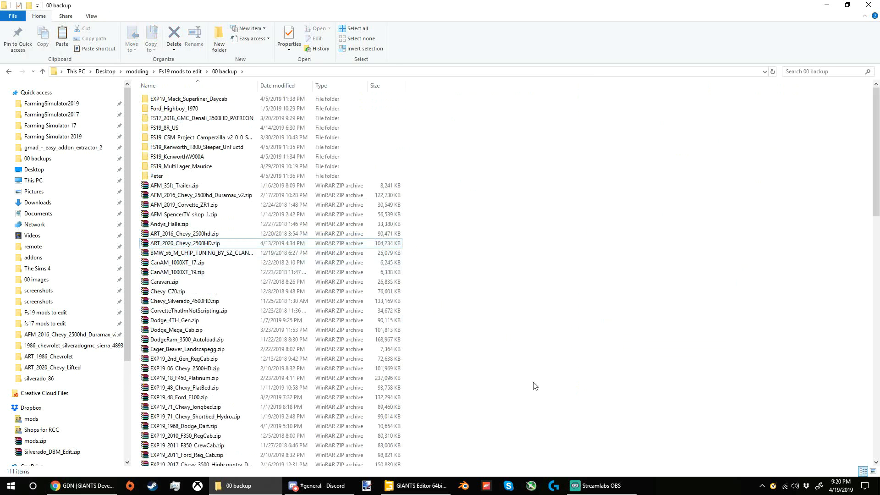
Step: Switch to GIANTS Editor and start opening a mod file, discarding the changes to untitled.i3d
{"action": "left_click", "coordinate": [601, 485]}
{"action": "left_click", "coordinate": [426, 485]}
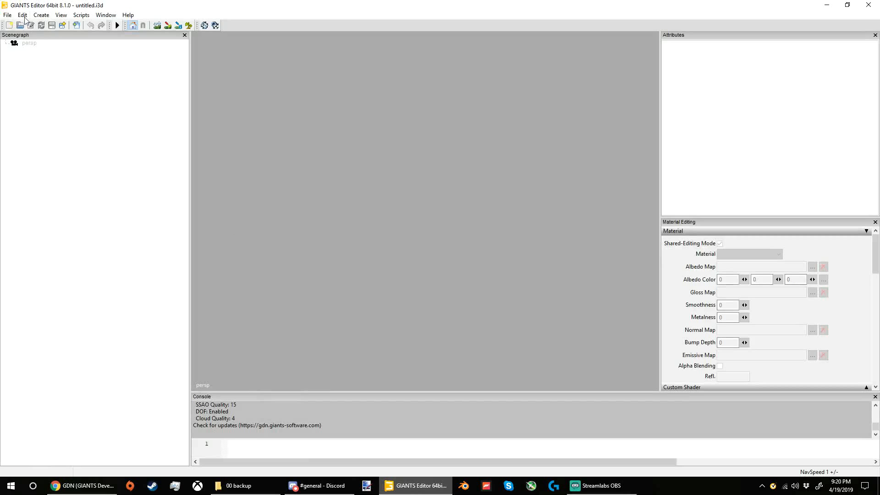
{"action": "left_click", "coordinate": [8, 15]}
{"action": "left_click", "coordinate": [40, 79]}
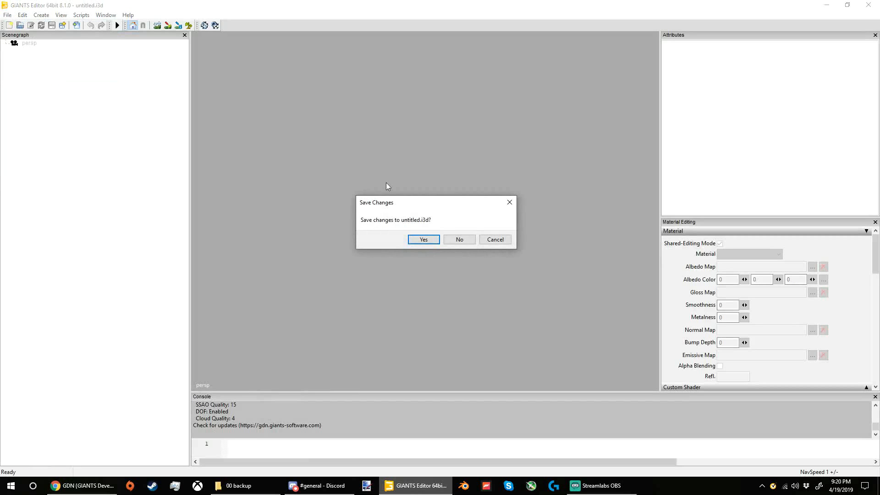
{"action": "left_click", "coordinate": [459, 238]}
Step: Choose ART_2020_Chevy_2500HD.zip from Fs19 mods to edit > 00 backup, sorted by date modified, as the mod to open
{"action": "scroll", "coordinate": [78, 118], "scroll_direction": "up", "scroll_amount": 3}
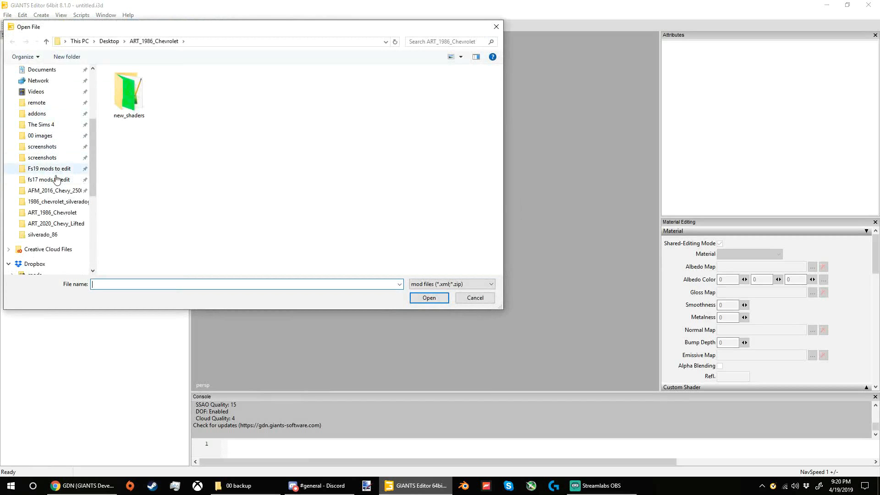
{"action": "left_click", "coordinate": [49, 168]}
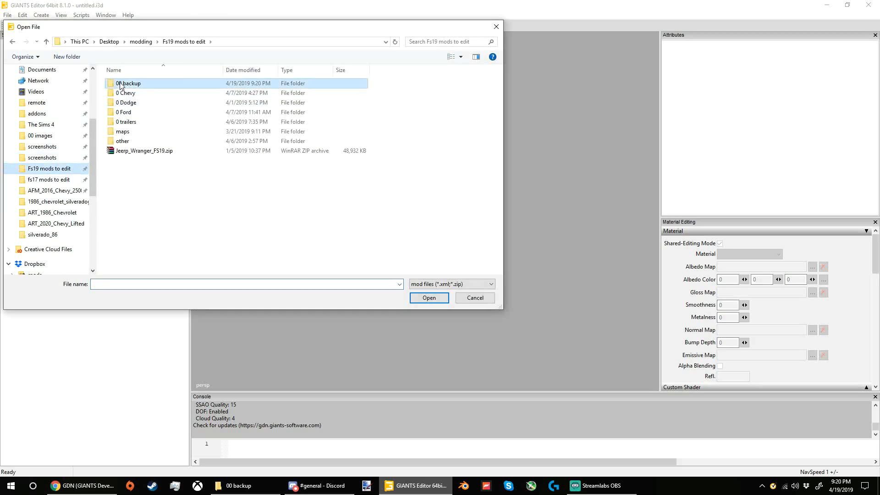
{"action": "double_click", "coordinate": [128, 83]}
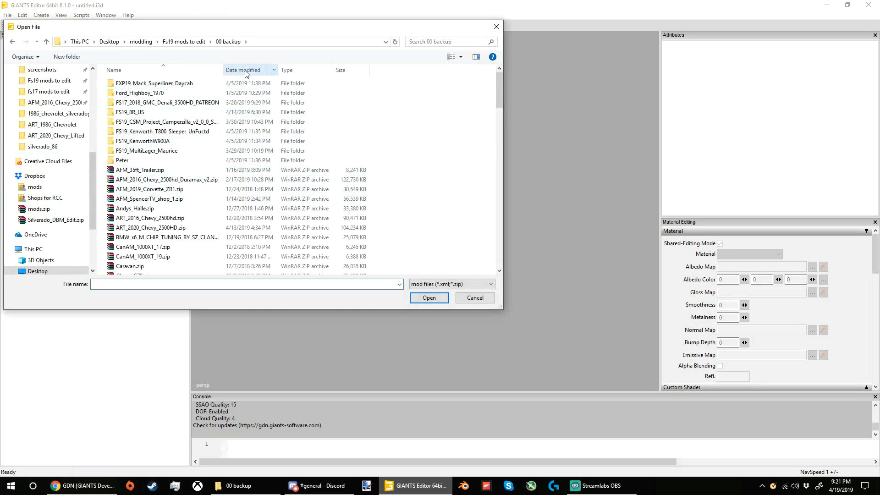
{"action": "left_click", "coordinate": [240, 70]}
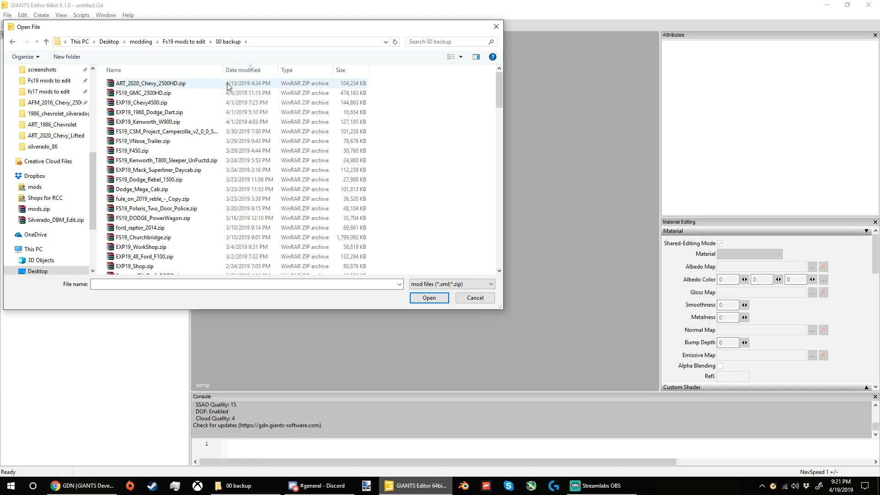
{"action": "left_click", "coordinate": [234, 85]}
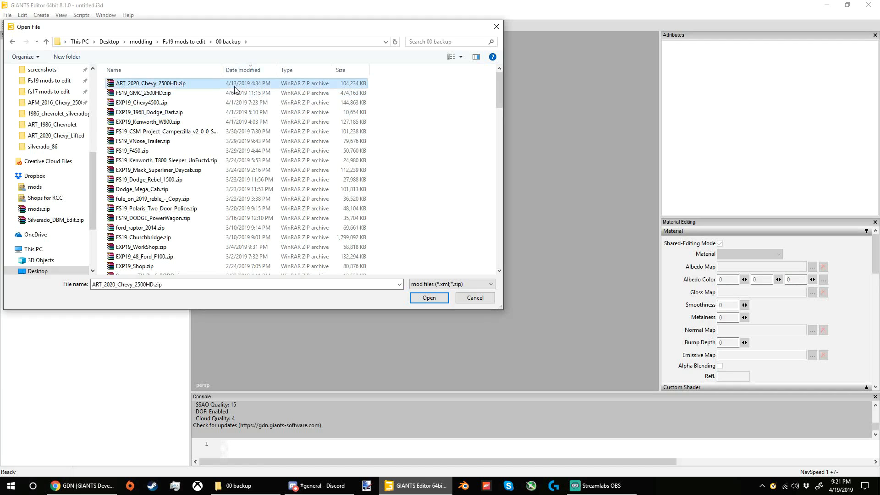
{"action": "left_click", "coordinate": [442, 301]}
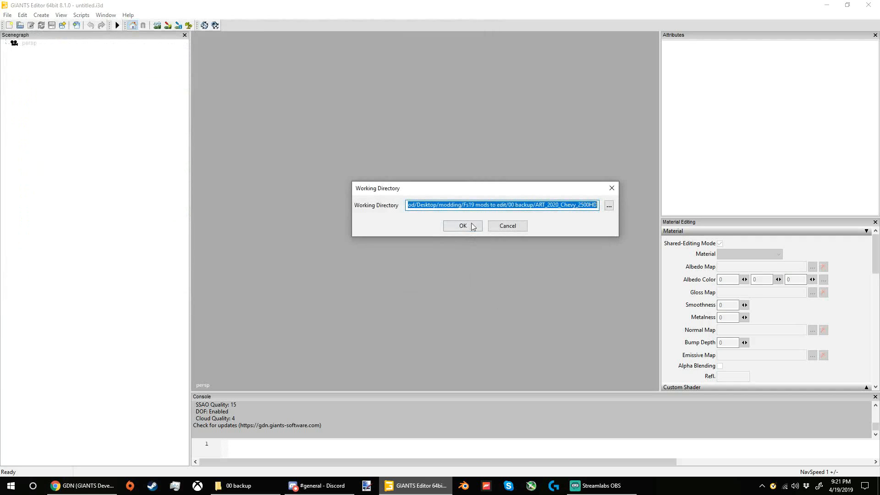
{"action": "left_click", "coordinate": [435, 204]}
{"action": "left_click_drag", "start_coordinate": [408, 205], "coordinate": [603, 196]}
{"action": "left_click", "coordinate": [598, 205]}
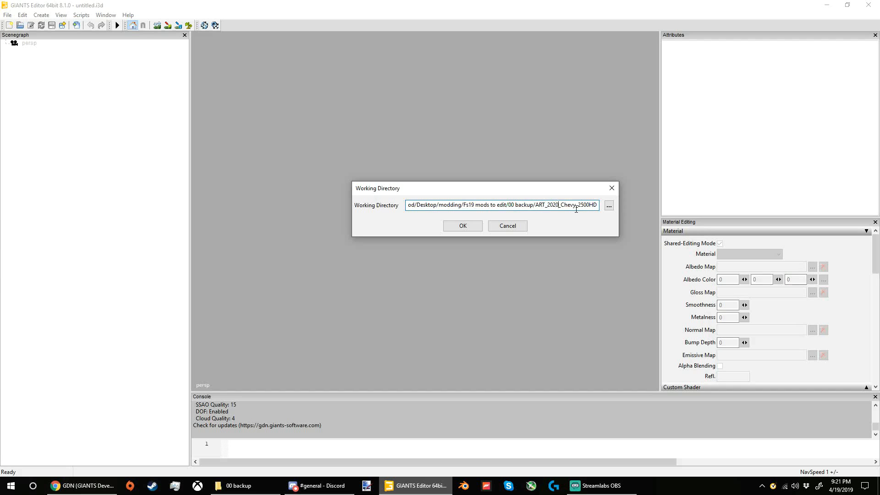
{"action": "left_click", "coordinate": [608, 207]}
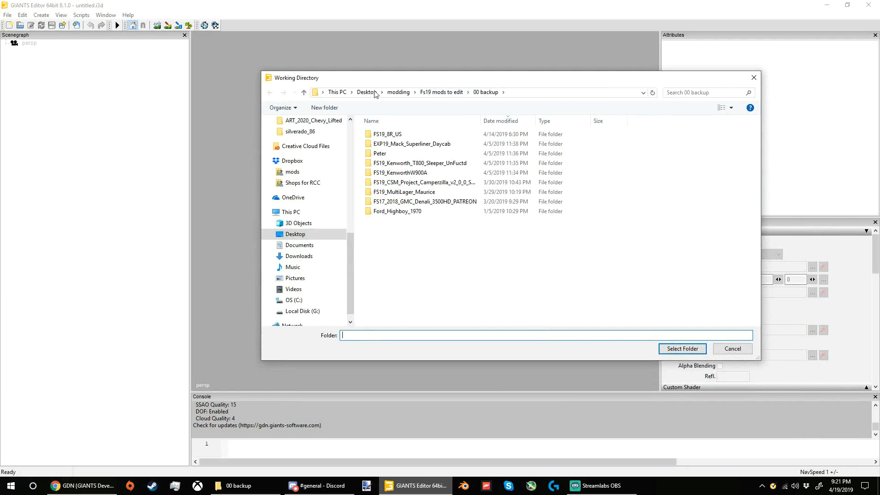
{"action": "scroll", "coordinate": [294, 168], "scroll_direction": "up", "scroll_amount": 5}
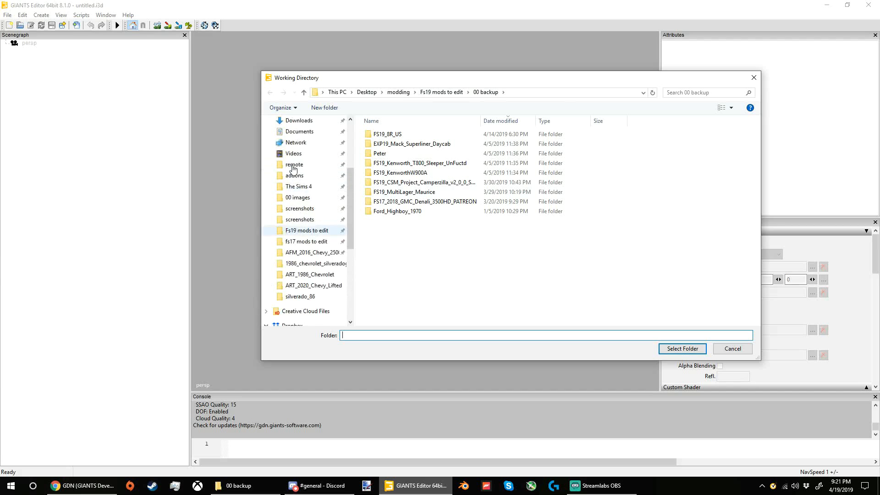
{"action": "scroll", "coordinate": [294, 168], "scroll_direction": "up", "scroll_amount": 4}
{"action": "left_click", "coordinate": [288, 204]}
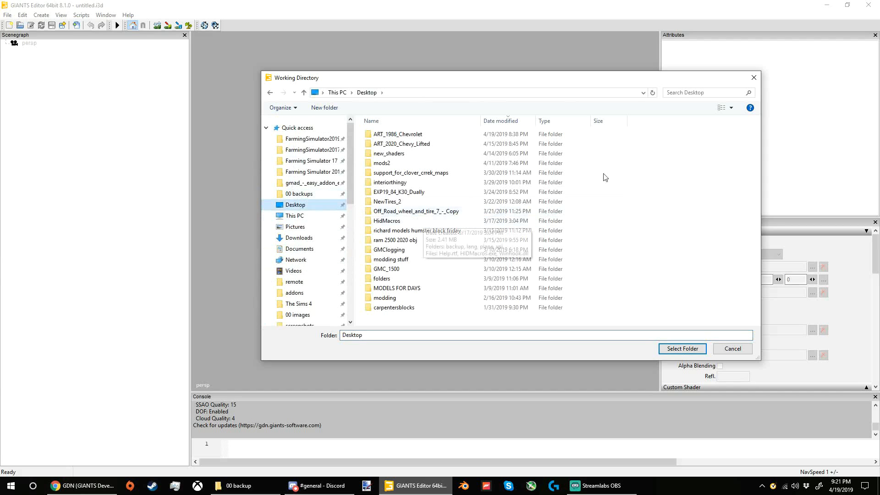
{"action": "left_click", "coordinate": [753, 78]}
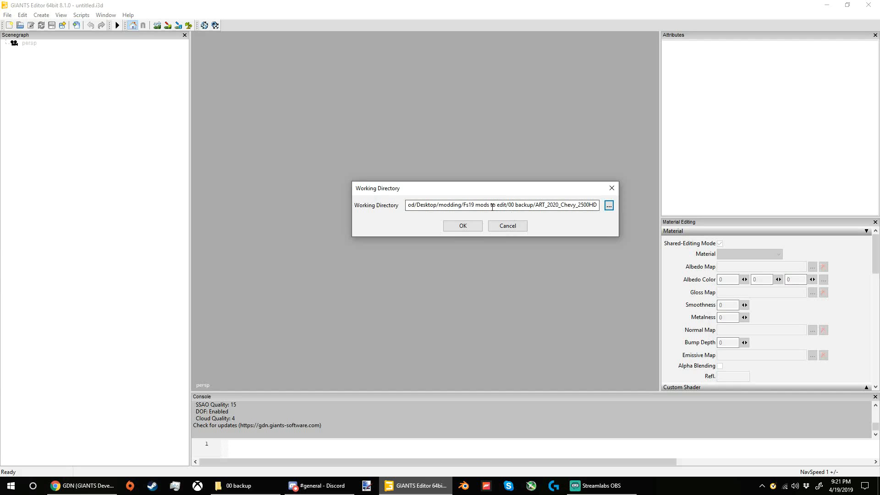
Step: Accept the proposed ART_2020_Chevy_2500HD working directory and open the mod item "Store Item : 2020 Chevy Silverado 2500HD"
{"action": "left_click", "coordinate": [466, 226]}
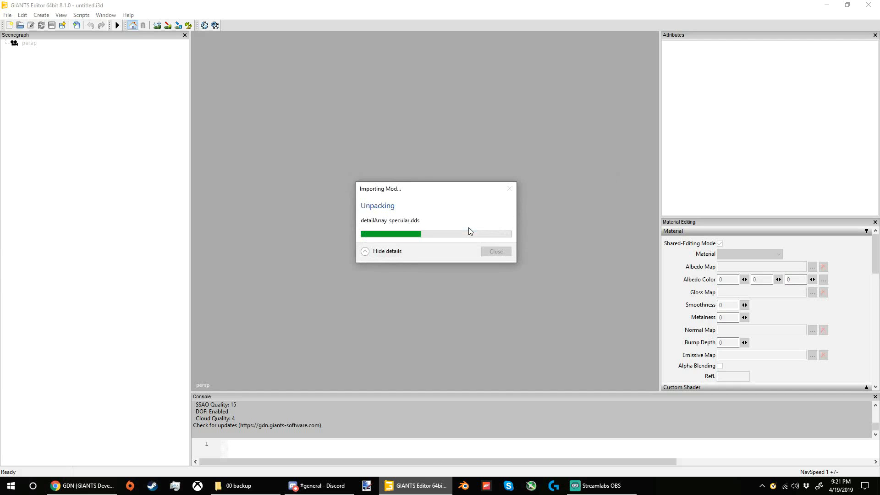
{"action": "left_click", "coordinate": [405, 203]}
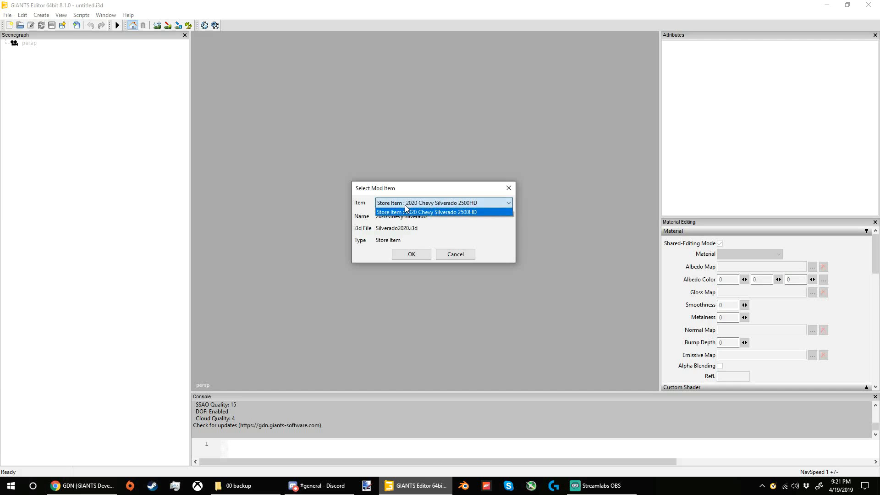
{"action": "left_click", "coordinate": [405, 209]}
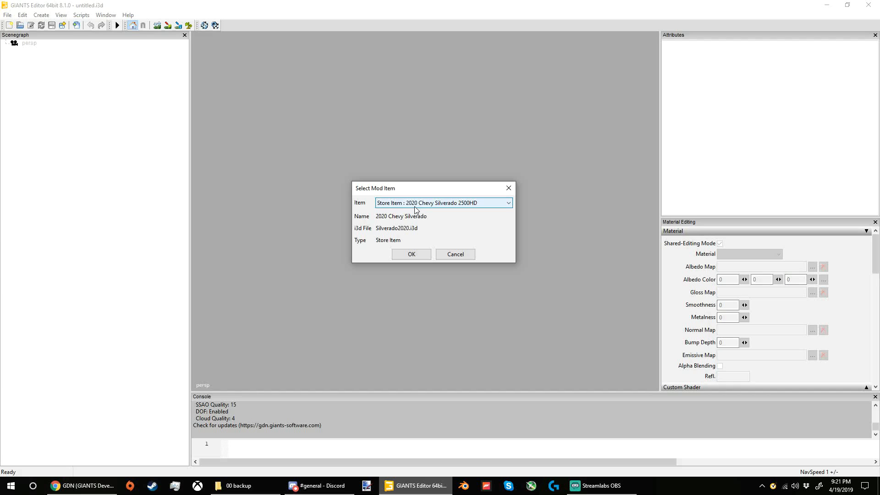
{"action": "left_click", "coordinate": [416, 206]}
{"action": "left_click", "coordinate": [422, 210]}
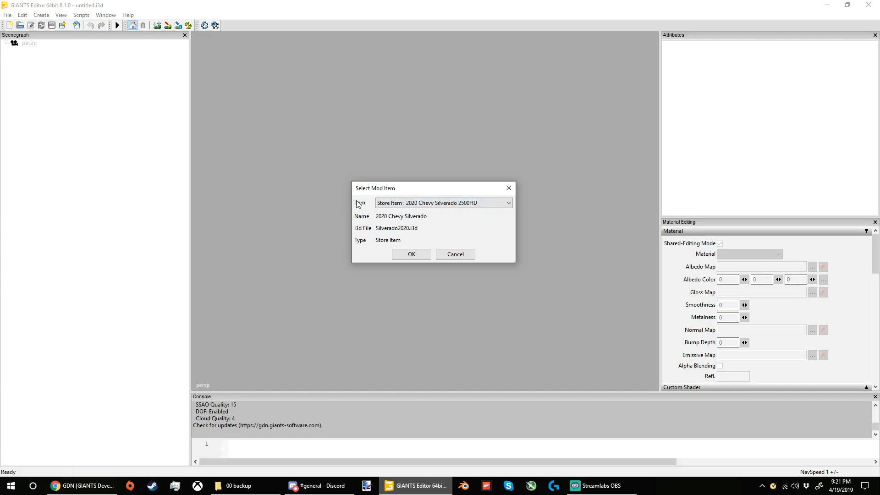
{"action": "left_click", "coordinate": [378, 207]}
{"action": "left_click", "coordinate": [381, 212]}
{"action": "left_click", "coordinate": [383, 207]}
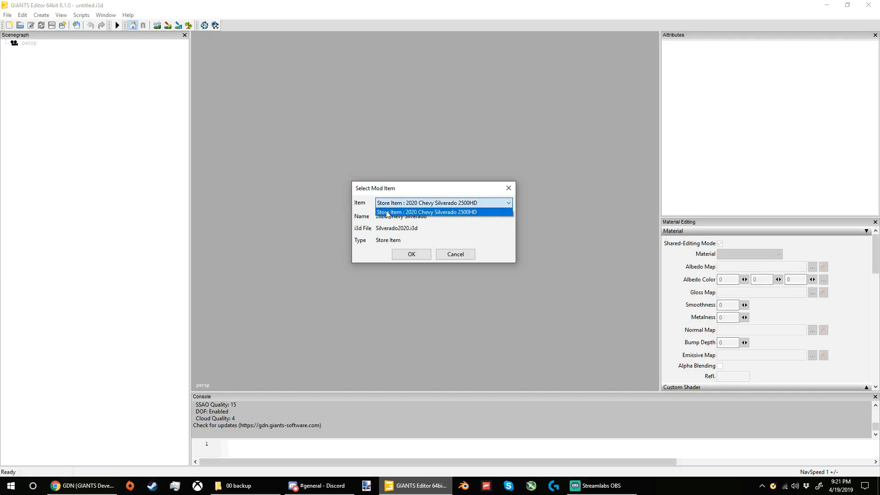
{"action": "left_click", "coordinate": [387, 213]}
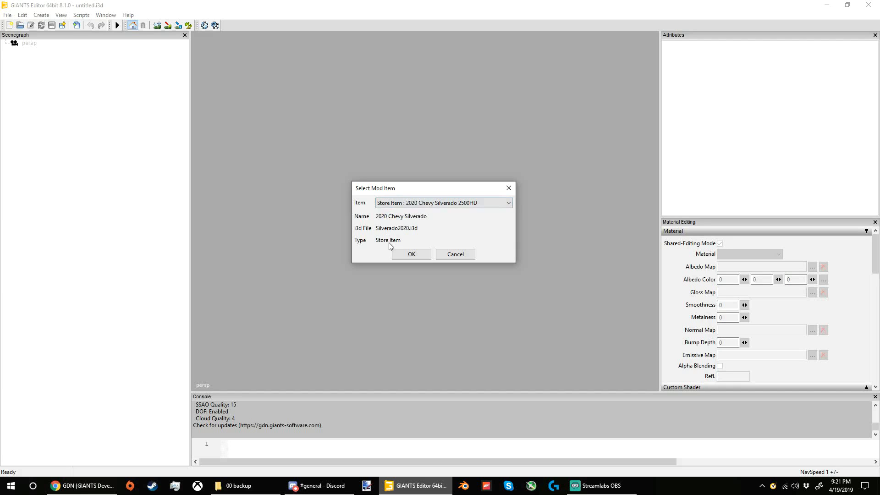
{"action": "left_click", "coordinate": [400, 257]}
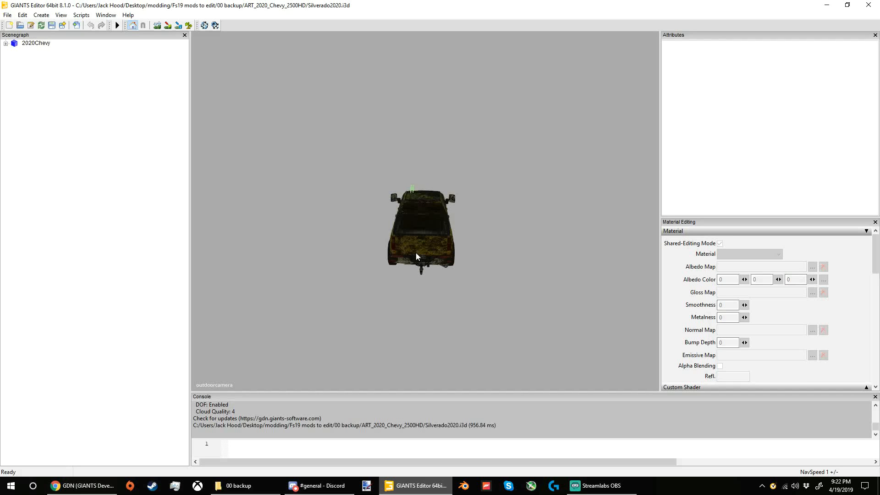
Step: View the truck from the front, expand 2020Chevy in the scenegraph and highlight its 2020 and extra groups in turn
{"action": "left_click_drag", "start_coordinate": [417, 252], "coordinate": [472, 238], "text": "alt"}
{"action": "scroll", "coordinate": [548, 251], "scroll_direction": "up", "scroll_amount": 3}
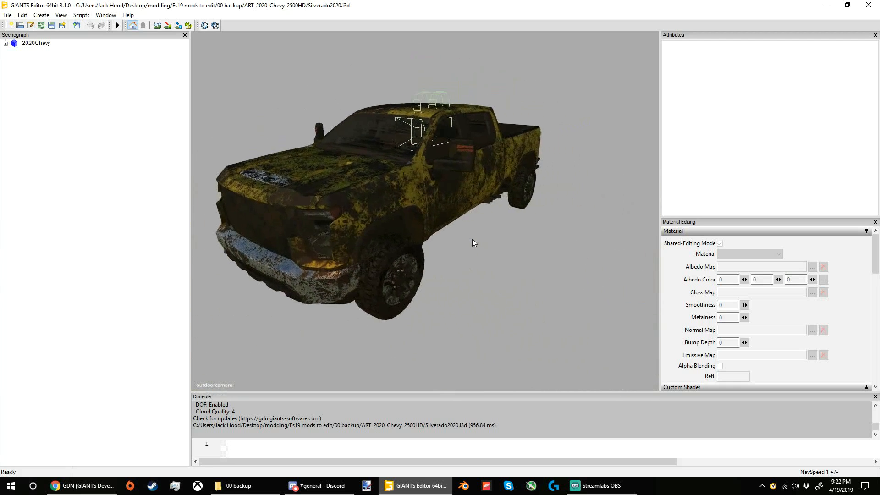
{"action": "scroll", "coordinate": [472, 238], "scroll_direction": "up", "scroll_amount": 1}
{"action": "double_click", "coordinate": [41, 44]}
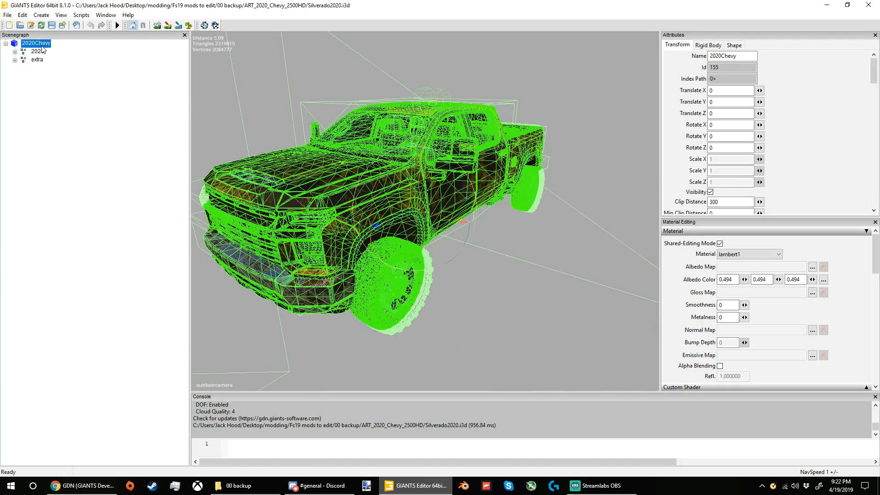
{"action": "left_click", "coordinate": [39, 51]}
{"action": "left_click", "coordinate": [36, 60]}
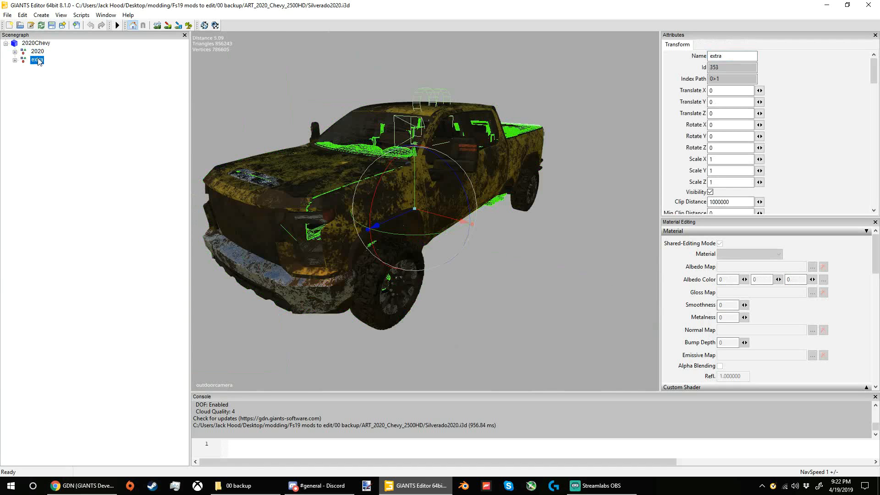
Step: Expand the 2020 group and highlight its Wheels and playerRoot children to examine which parts they contain
{"action": "double_click", "coordinate": [36, 52]}
{"action": "left_click", "coordinate": [37, 60]}
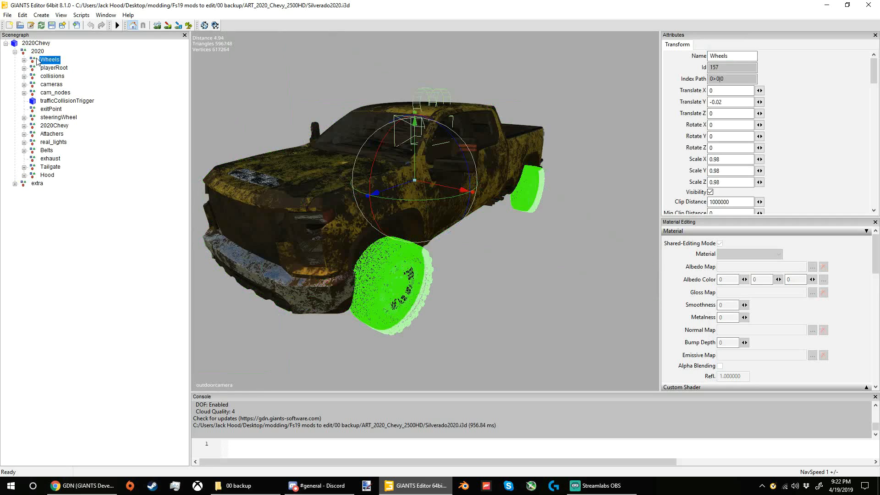
{"action": "left_click", "coordinate": [38, 53]}
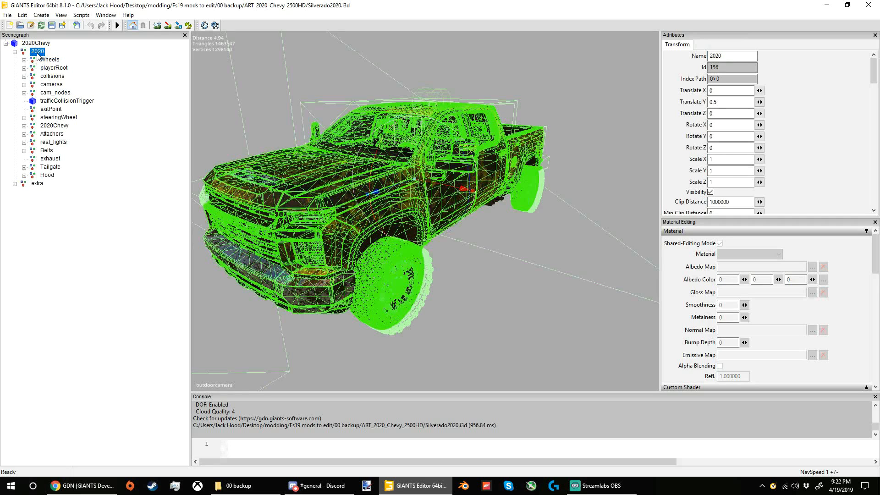
{"action": "left_click", "coordinate": [47, 60]}
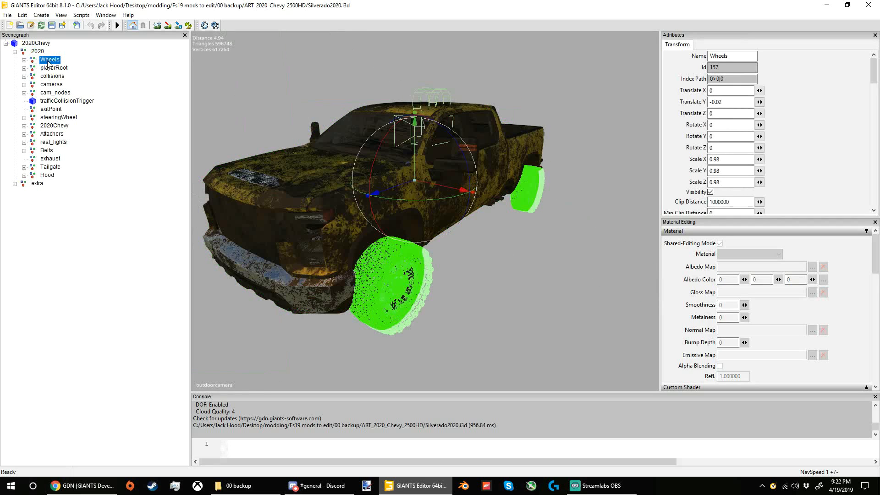
{"action": "double_click", "coordinate": [48, 62]}
{"action": "double_click", "coordinate": [48, 63]}
{"action": "left_click", "coordinate": [49, 69]}
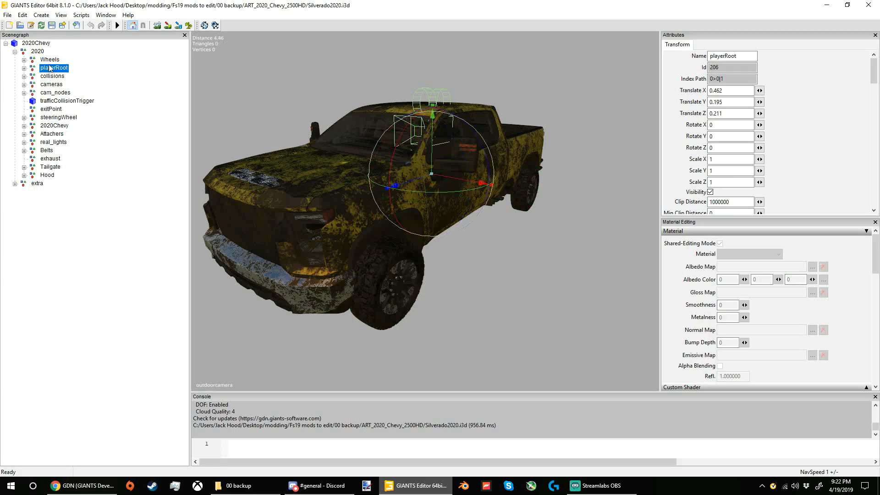
Step: Expand Wheels and wheelBackRight, turn off the visibility of the transform node, and select the Hood group
{"action": "double_click", "coordinate": [51, 59]}
{"action": "double_click", "coordinate": [55, 68]}
{"action": "left_click", "coordinate": [63, 85]}
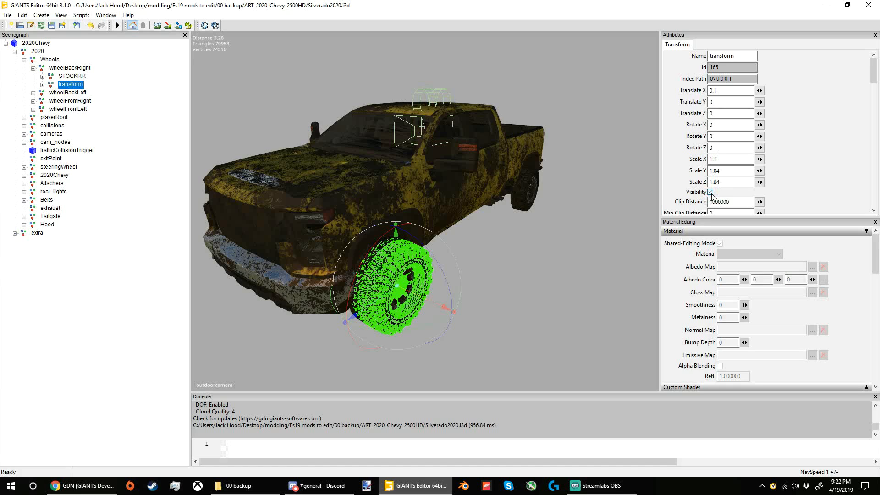
{"action": "left_click", "coordinate": [46, 226]}
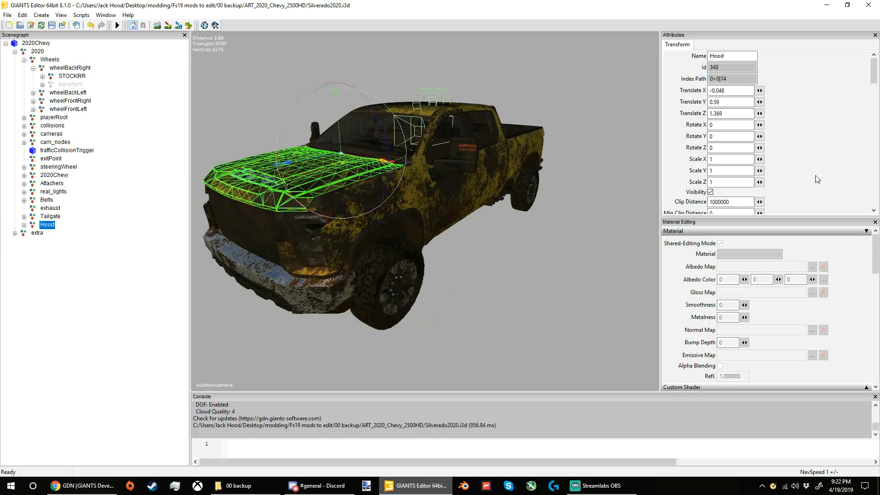
Step: Expand the Belts group and examine the truck's body side and front end up close
{"action": "left_click_drag", "start_coordinate": [534, 122], "coordinate": [400, 187], "text": "alt"}
{"action": "left_click", "coordinate": [537, 279]}
{"action": "left_click", "coordinate": [595, 265]}
{"action": "scroll", "coordinate": [449, 237], "scroll_direction": "up", "scroll_amount": 5}
{"action": "right_click", "coordinate": [400, 187]}
{"action": "left_click", "coordinate": [346, 184]}
{"action": "scroll", "coordinate": [338, 186], "scroll_direction": "up", "scroll_amount": 3}
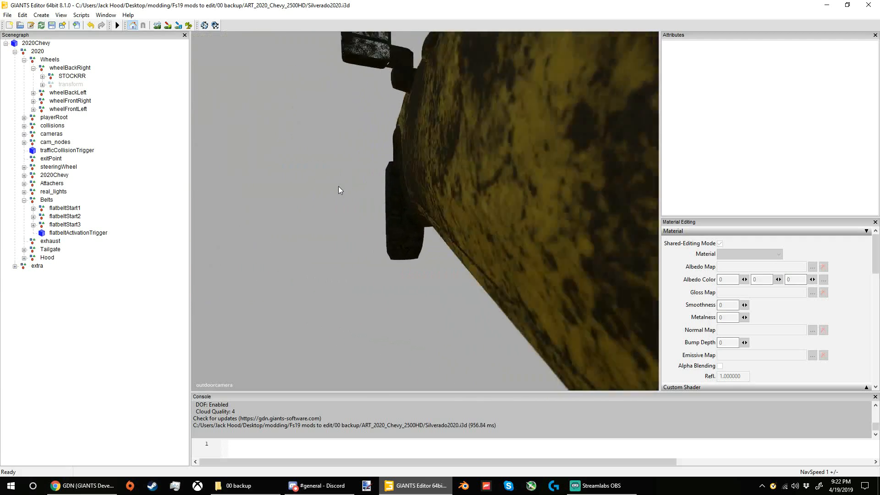
{"action": "left_click_drag", "start_coordinate": [338, 186], "coordinate": [684, 195], "text": "alt"}
{"action": "scroll", "coordinate": [679, 195], "scroll_direction": "down", "scroll_amount": 3}
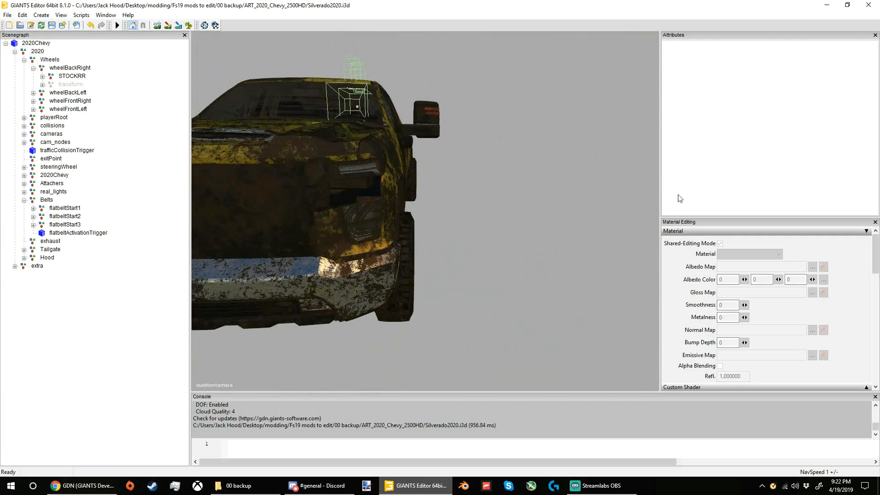
Step: Examine the truck's cab interior and seats, ending with the whole truck seen from behind
{"action": "left_click_drag", "start_coordinate": [389, 191], "coordinate": [157, 191], "text": "alt"}
{"action": "scroll", "coordinate": [410, 201], "scroll_direction": "down", "scroll_amount": 3}
{"action": "scroll", "coordinate": [360, 163], "scroll_direction": "up", "scroll_amount": 5}
{"action": "scroll", "coordinate": [157, 191], "scroll_direction": "up", "scroll_amount": 3}
{"action": "scroll", "coordinate": [413, 156], "scroll_direction": "up", "scroll_amount": 4}
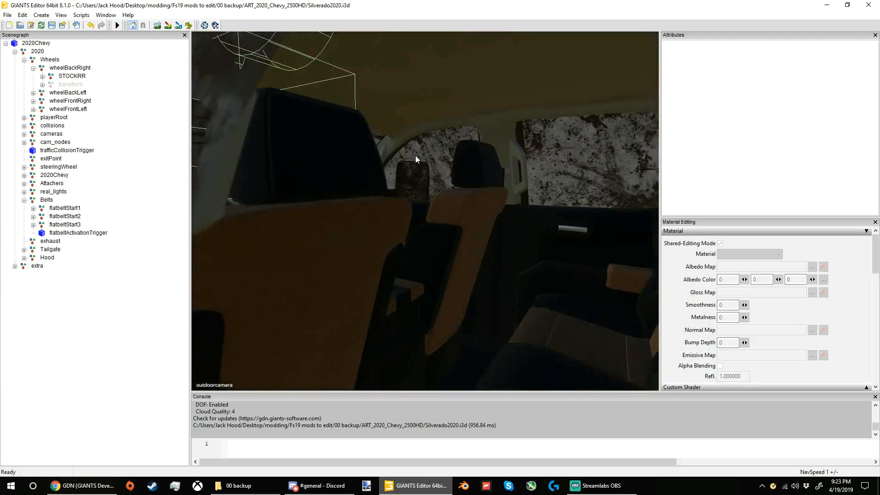
{"action": "left_click_drag", "start_coordinate": [414, 156], "coordinate": [298, 156], "text": "alt"}
{"action": "scroll", "coordinate": [294, 183], "scroll_direction": "down", "scroll_amount": 6}
{"action": "scroll", "coordinate": [299, 158], "scroll_direction": "down", "scroll_amount": 5}
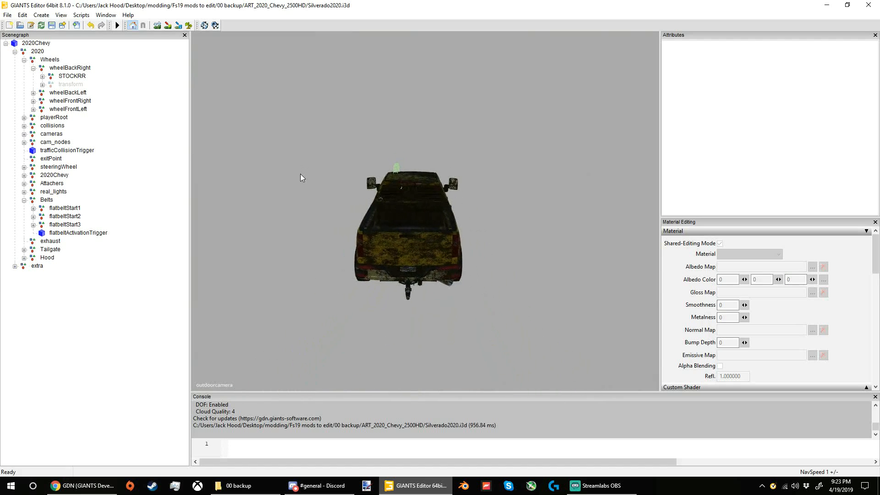